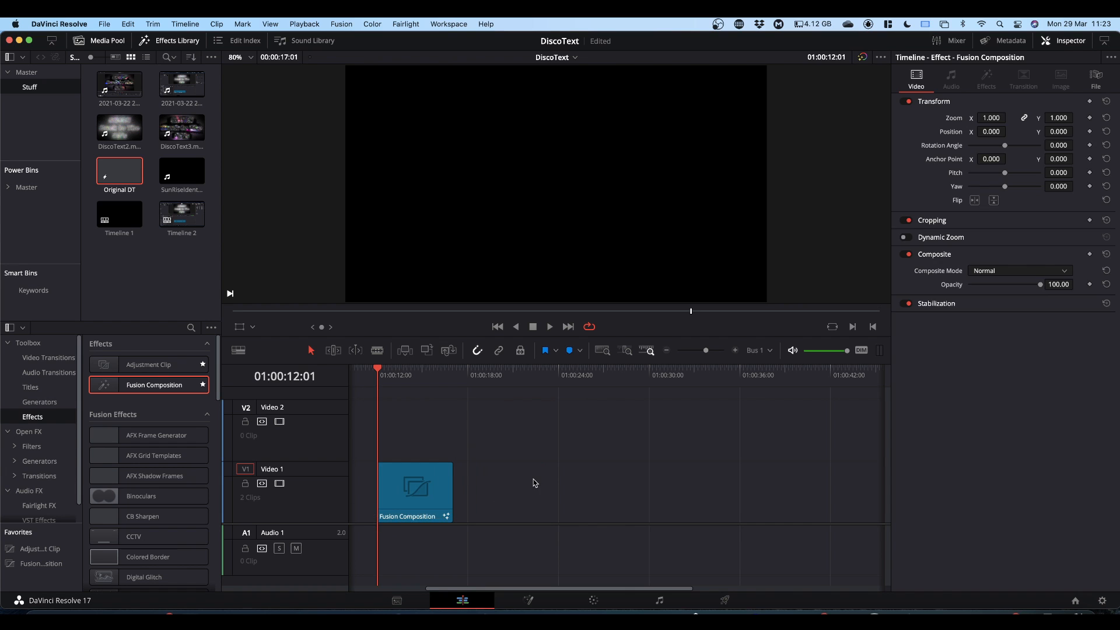
- Change the duration of the Fusion Composition clip on Video 1 to 10 seconds
right_click(429, 492)
click(471, 441)
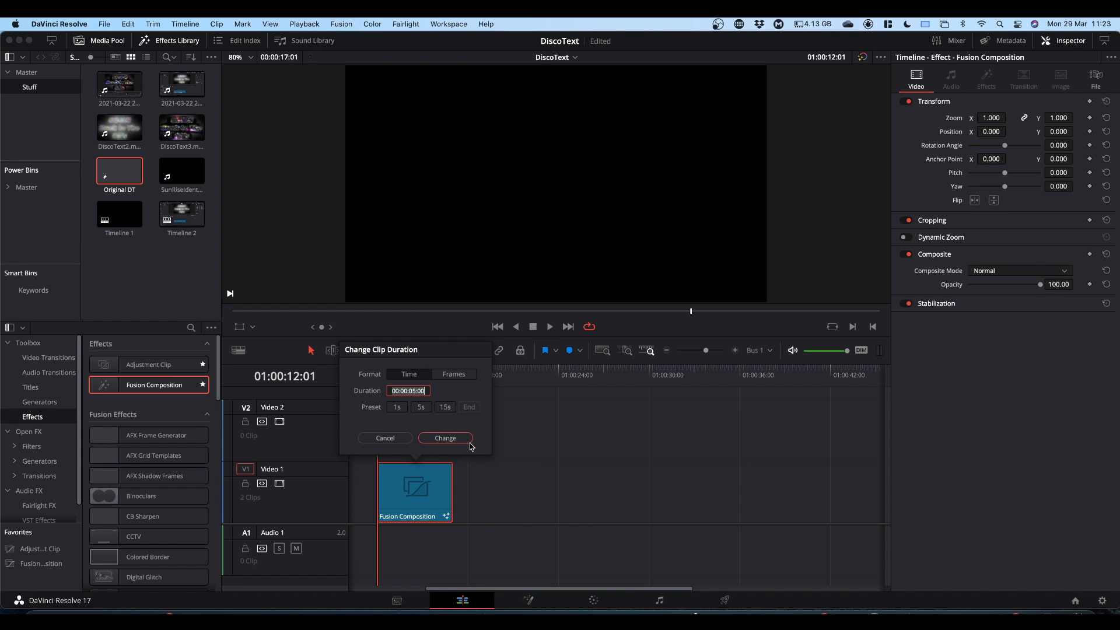
click(411, 390)
text(10)
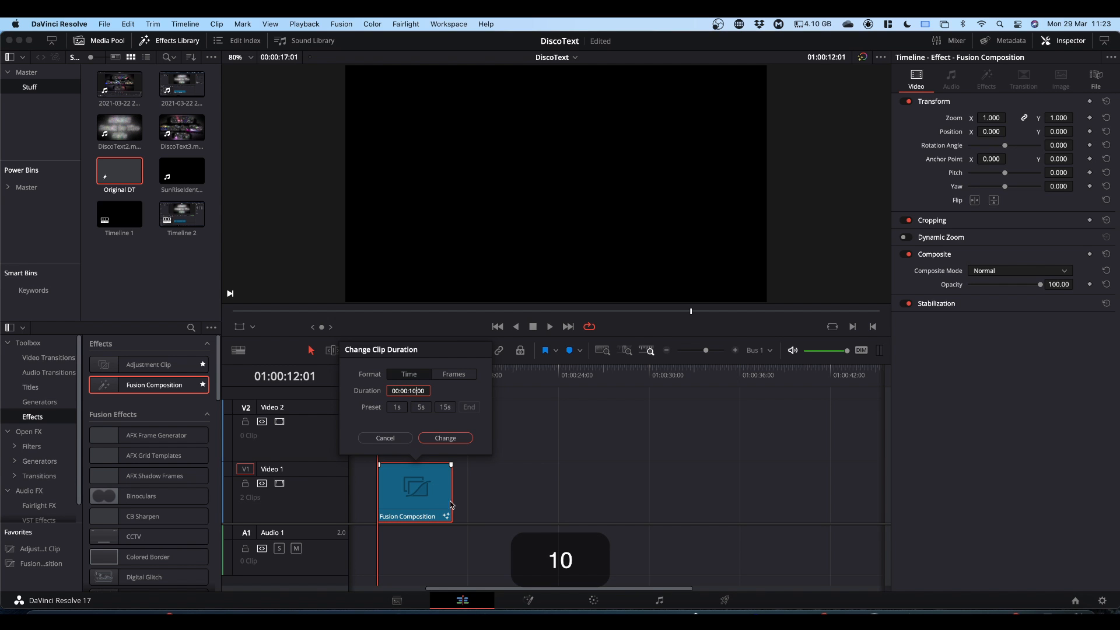
click(443, 437)
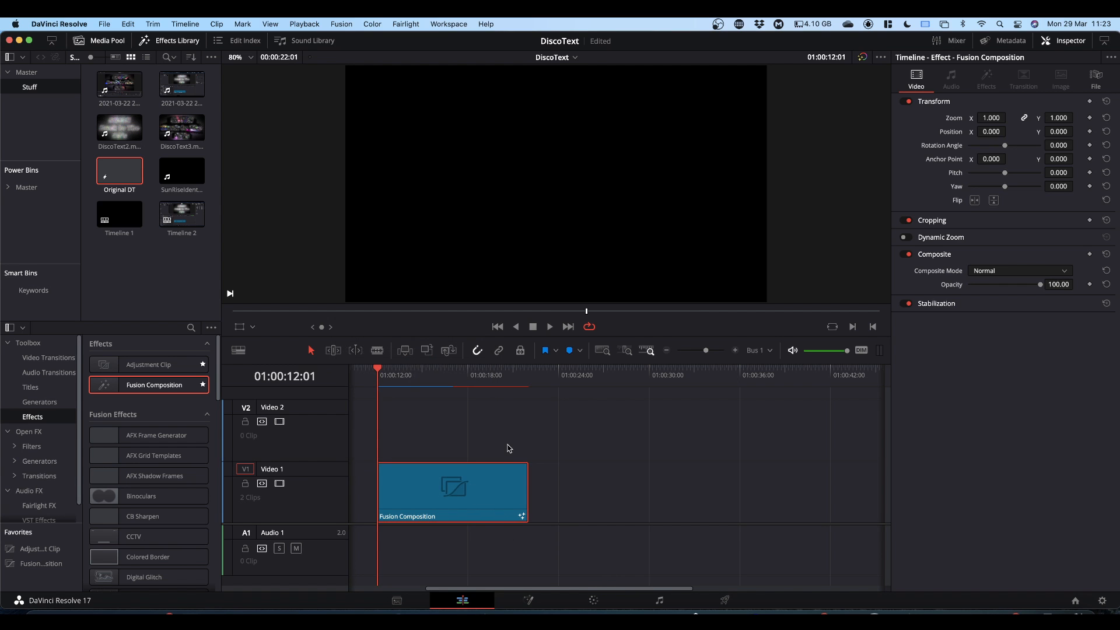
- Open the clip on the Fusion page and add a pEmitter node connected to a pRender node
click(531, 601)
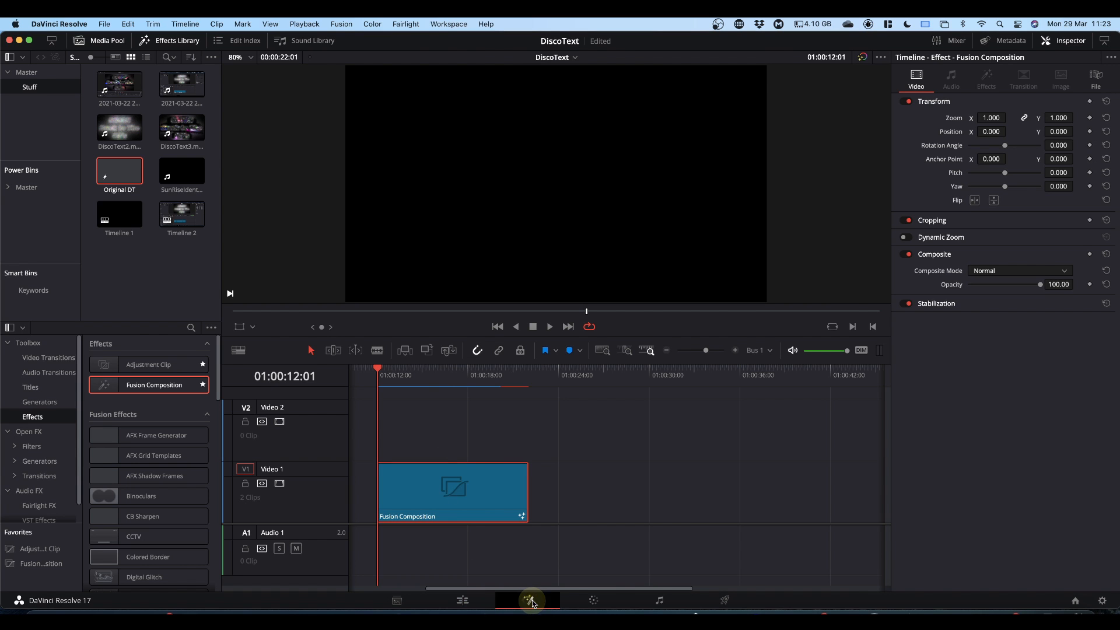
drag(234, 395, 743, 493)
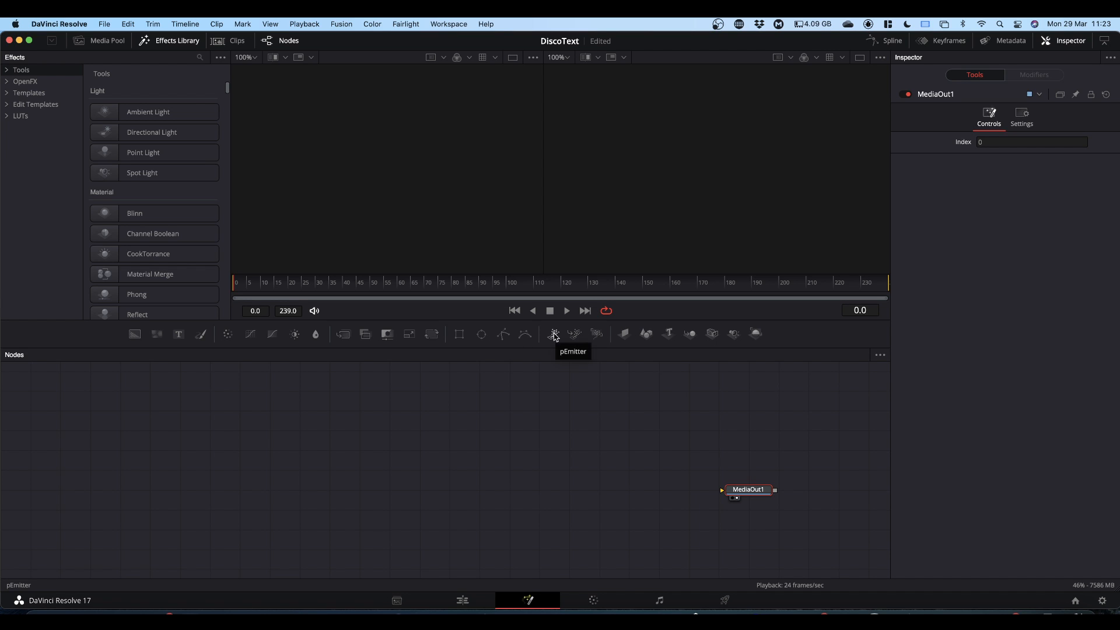
drag(554, 337, 335, 460)
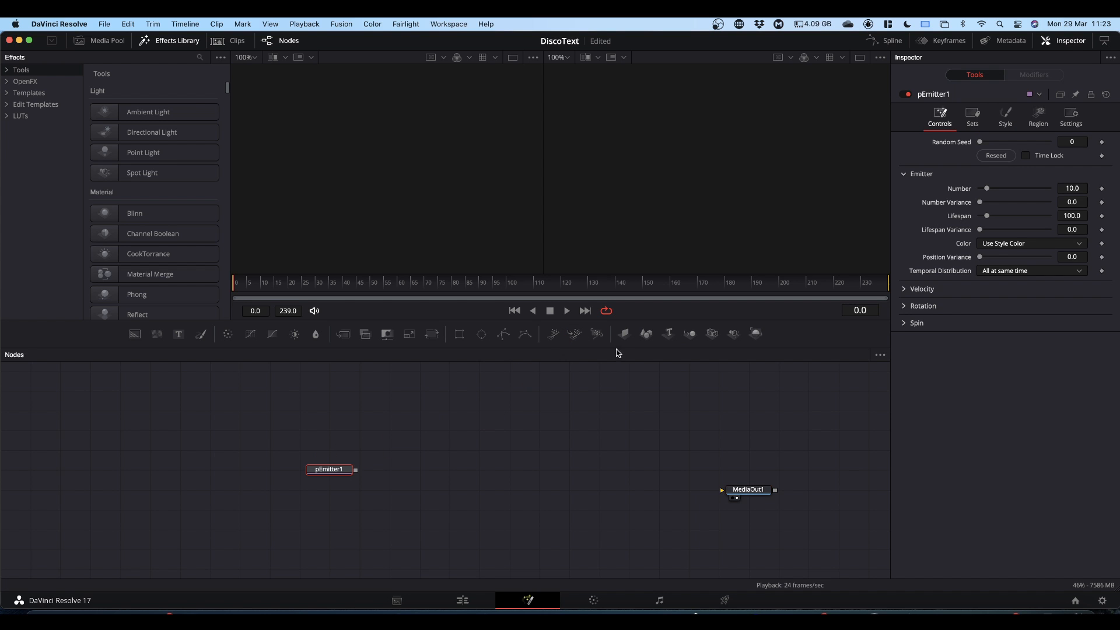
drag(598, 338, 441, 468)
drag(356, 470, 449, 469)
drag(325, 449, 300, 470)
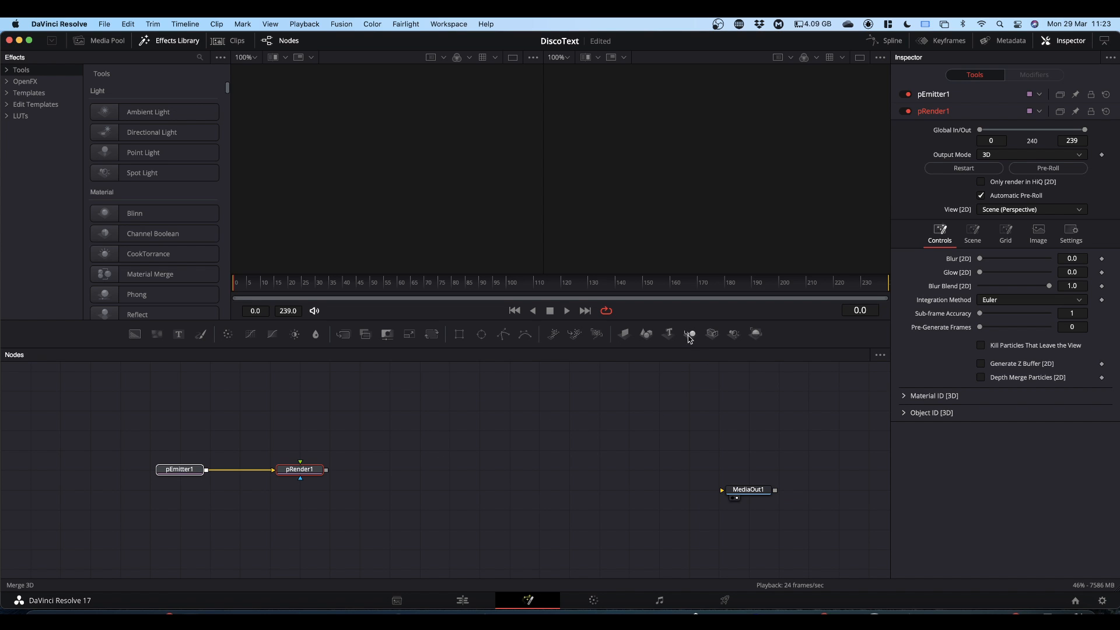
- Add Merge3D, Camera3D and Renderer3D nodes, linking pRender through the merge to the renderer and the camera into the merge
drag(690, 339, 400, 475)
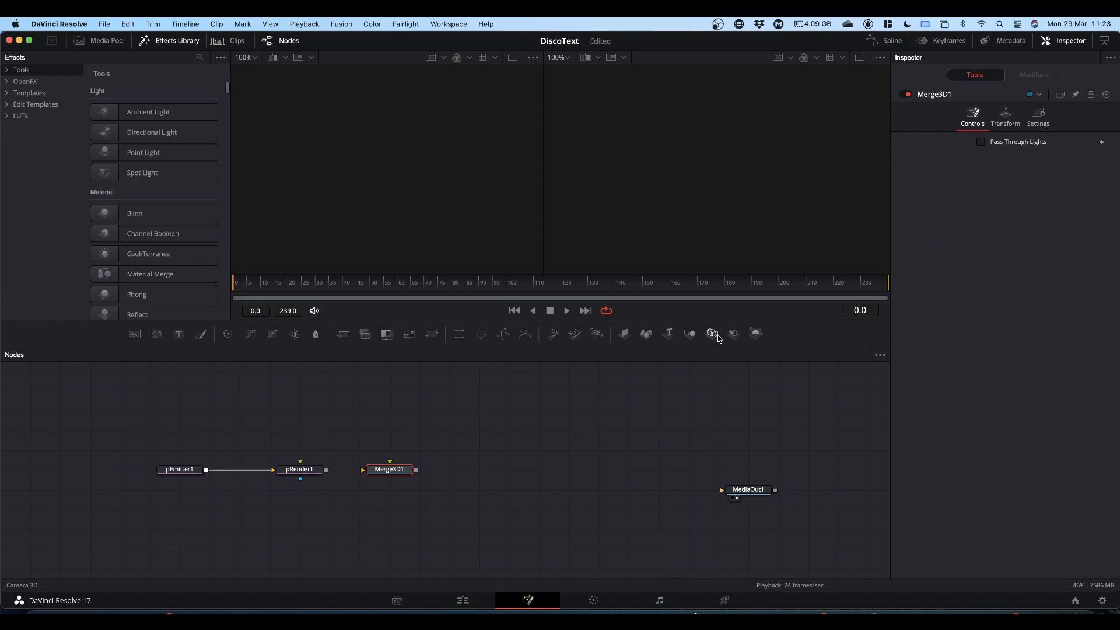
drag(715, 336, 380, 434)
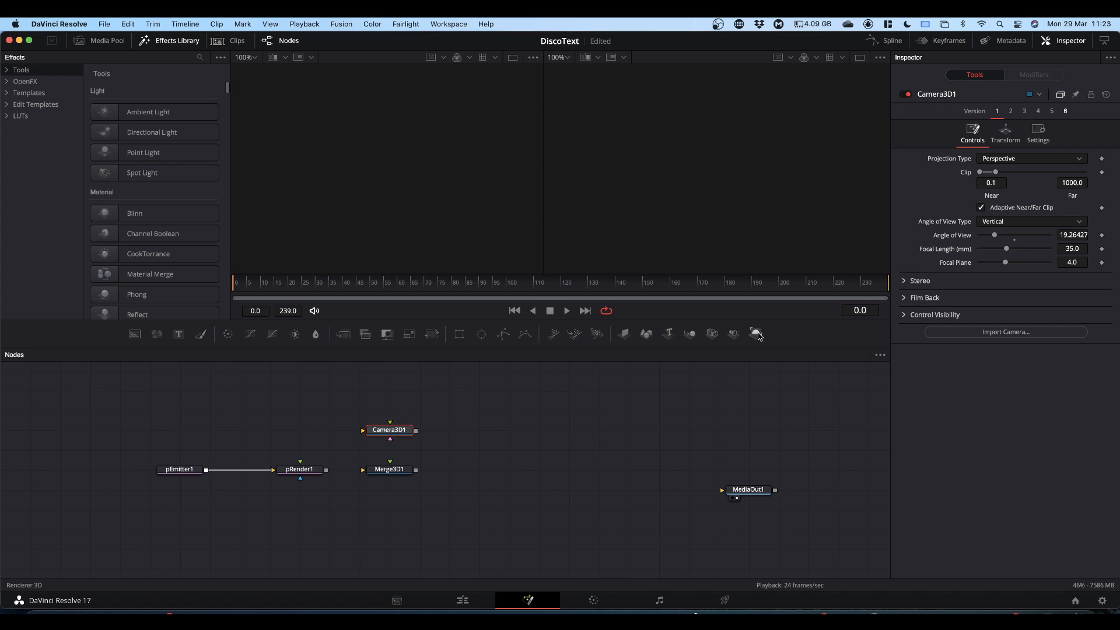
drag(758, 335, 508, 477)
drag(326, 469, 488, 467)
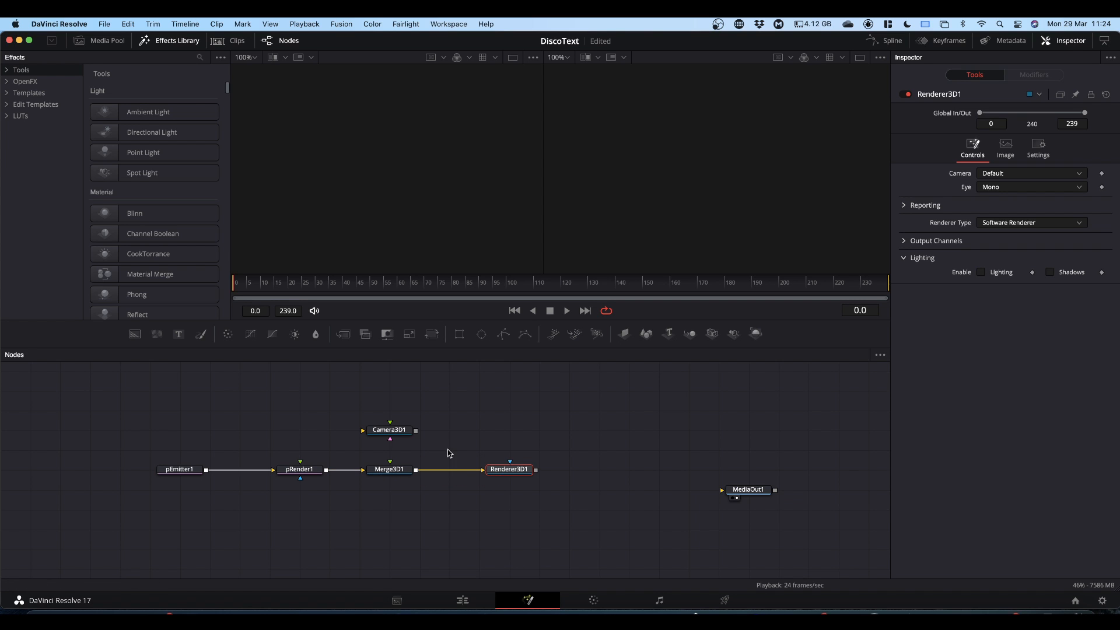
drag(417, 433, 388, 467)
- Connect Renderer3D to MediaOut1, then show MediaOut1 in one viewer and Merge3D1 in the other from an angled perspective
drag(733, 487, 702, 467)
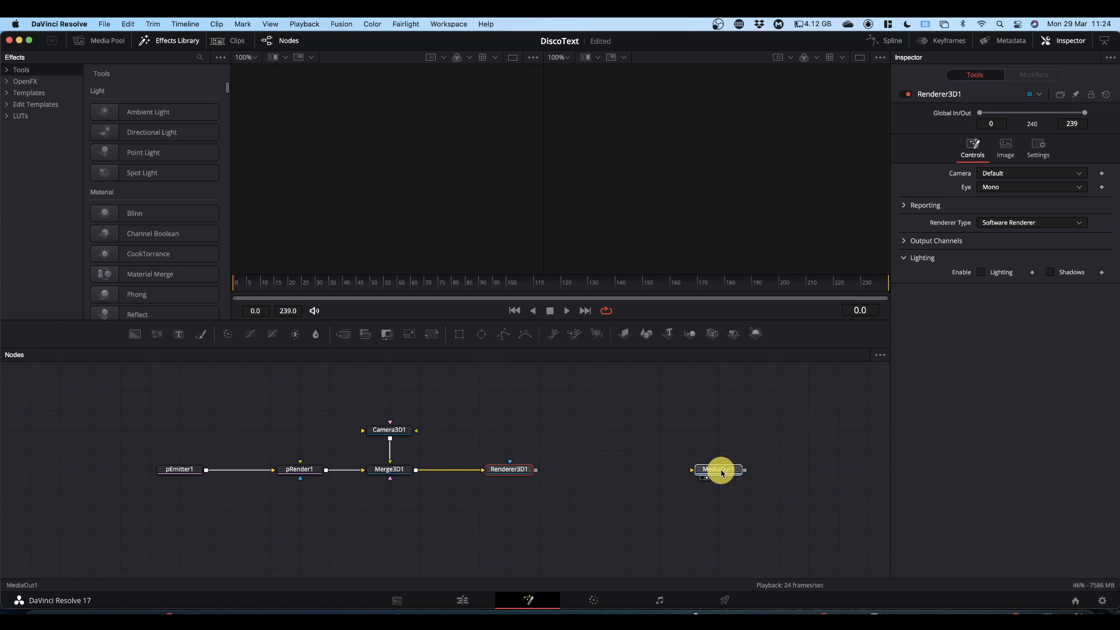
drag(535, 469, 716, 194)
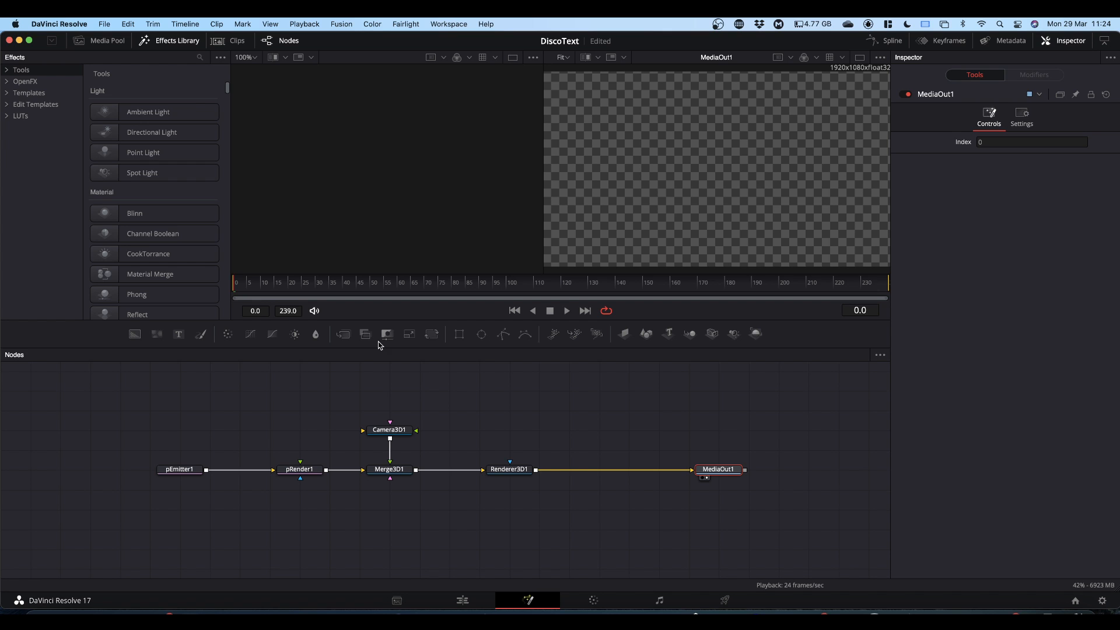
drag(404, 476, 408, 228)
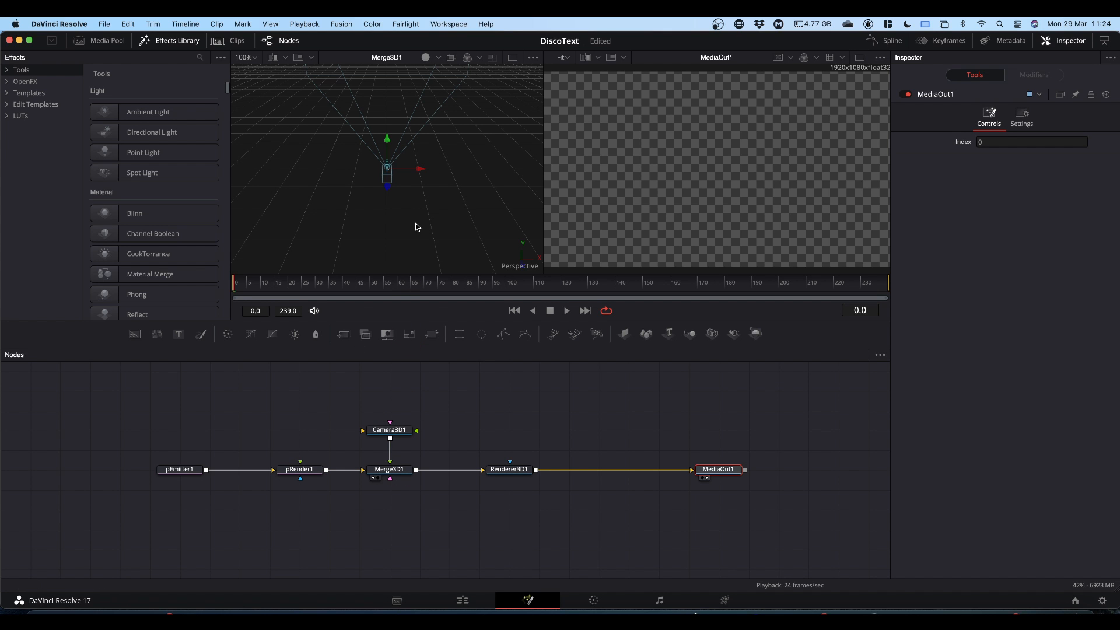
scroll(417, 226, down, 3)
scroll(417, 225, up, 3)
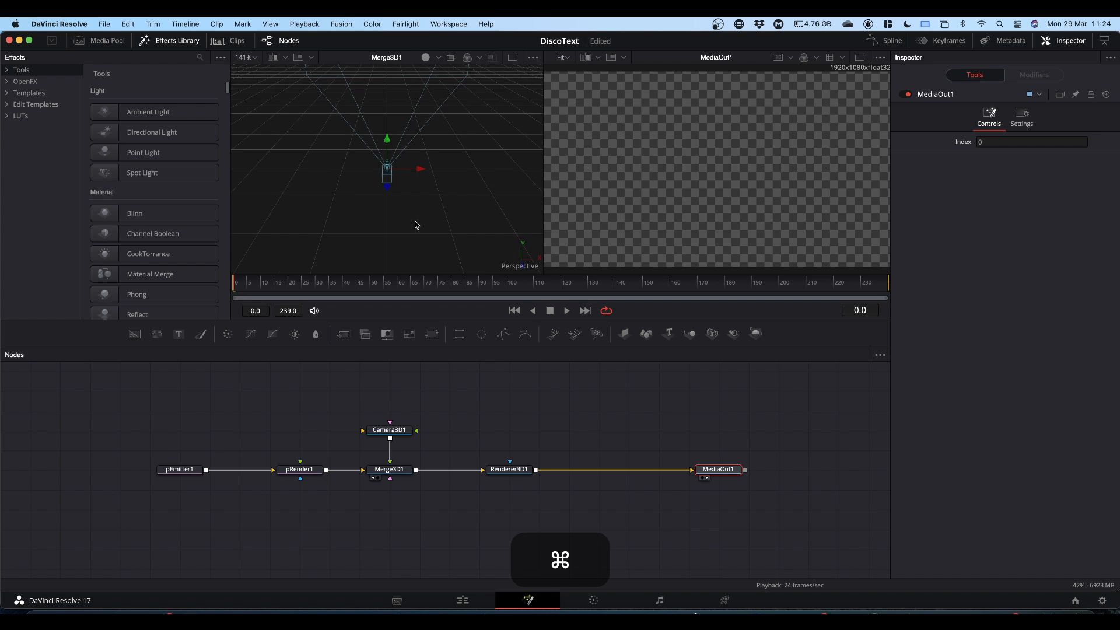
drag(417, 225, 376, 190)
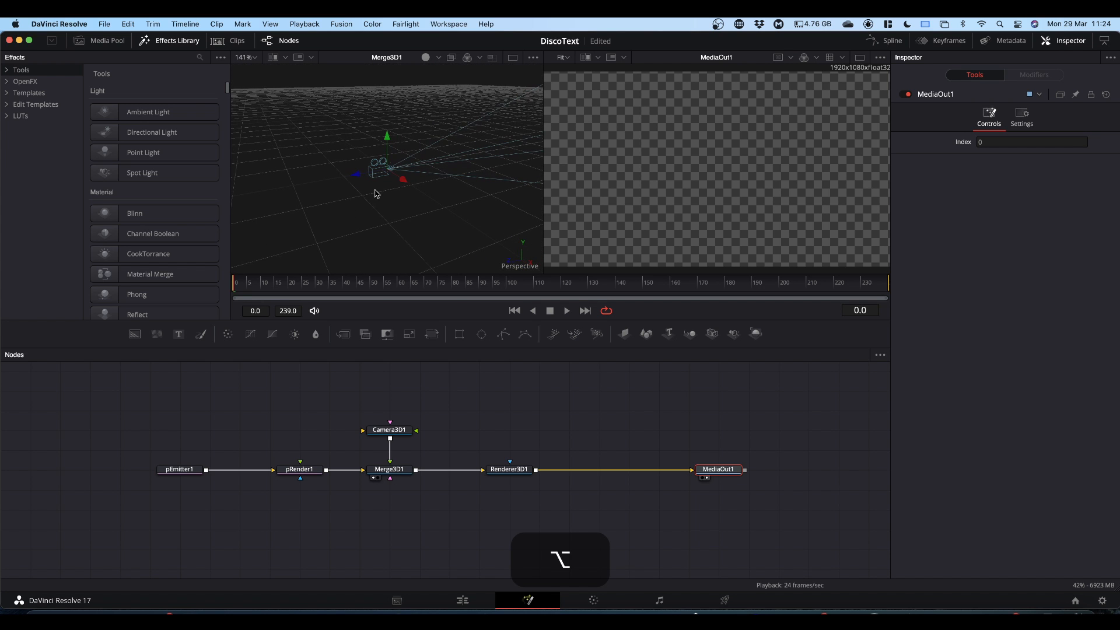
scroll(401, 185, up, 4)
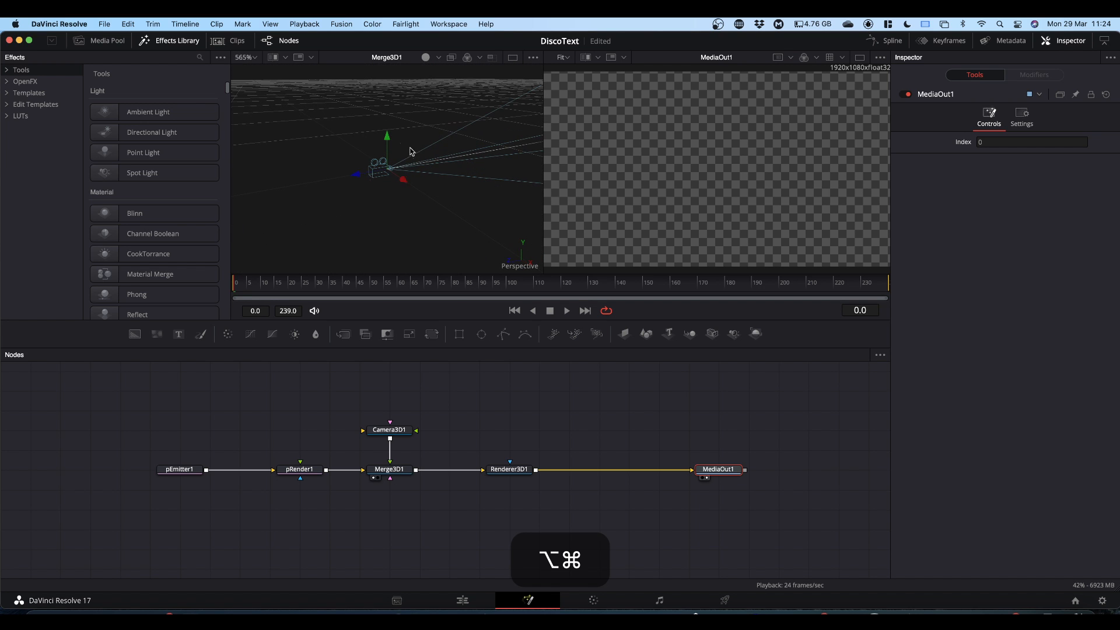
- Change the pEmitter's region shape to Rectangle
click(185, 470)
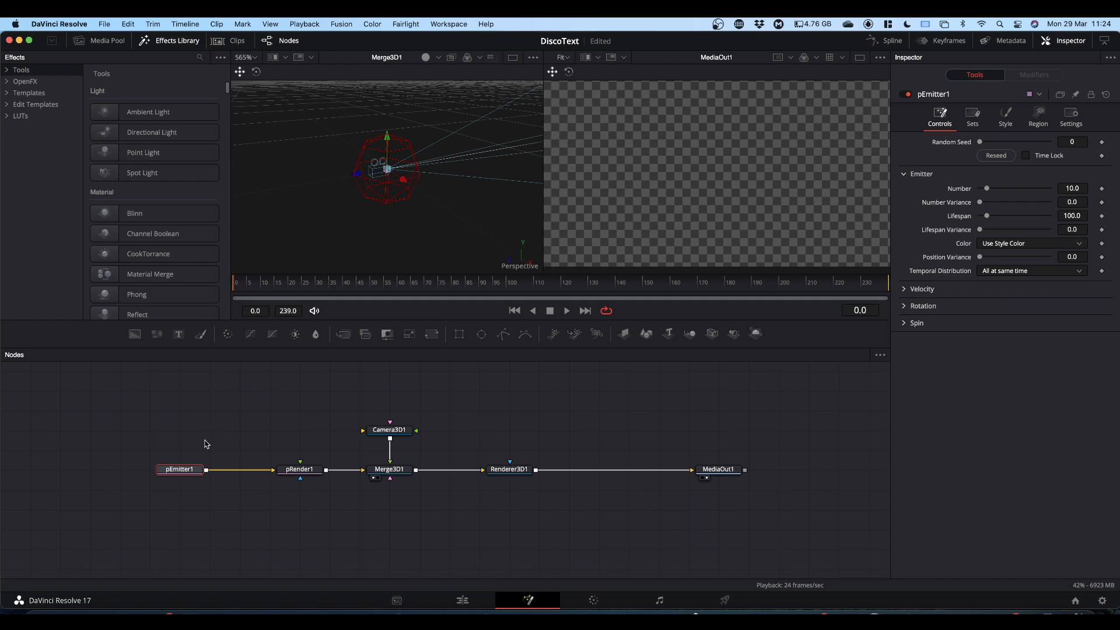
click(192, 470)
click(1039, 116)
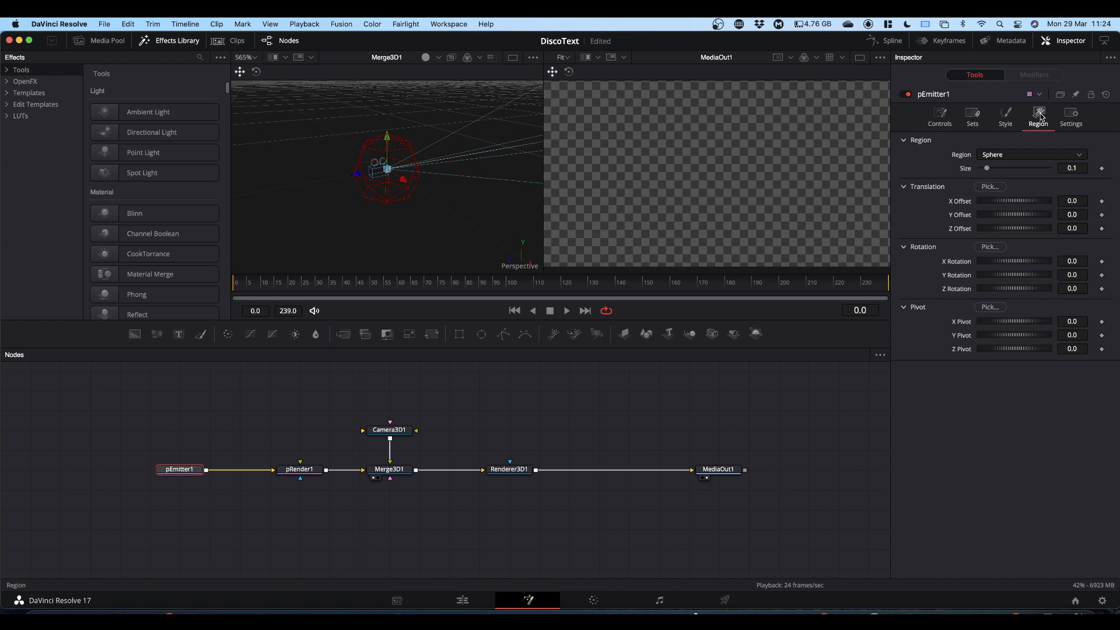
click(1006, 154)
click(990, 242)
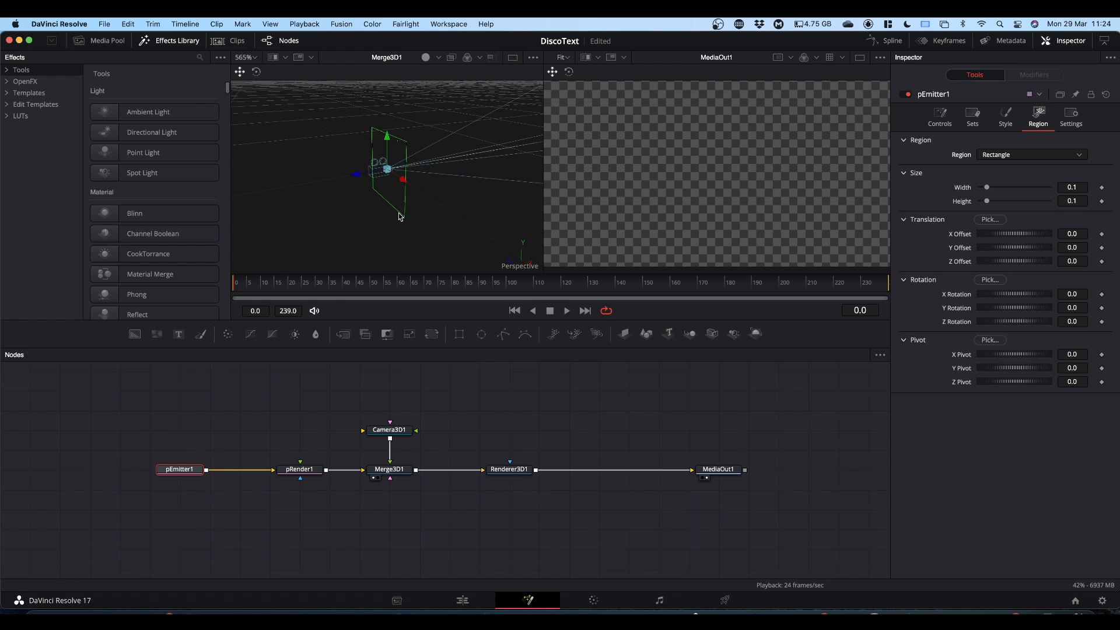
- Play back the particle emission in the Merge3D1 view and return to frame 0
drag(388, 242, 461, 241)
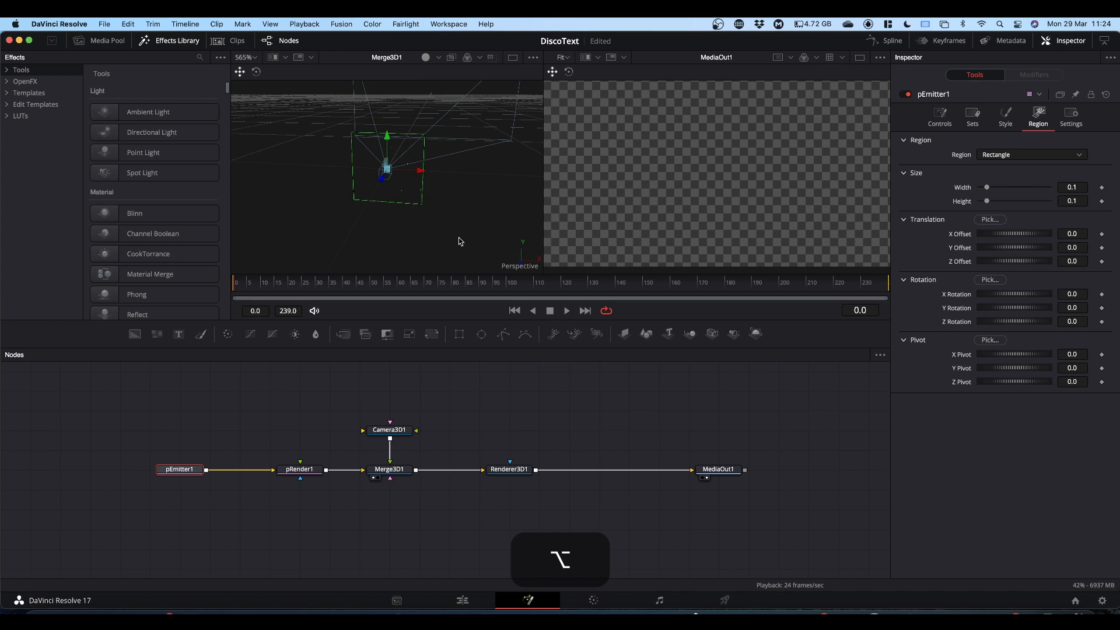
key(space)
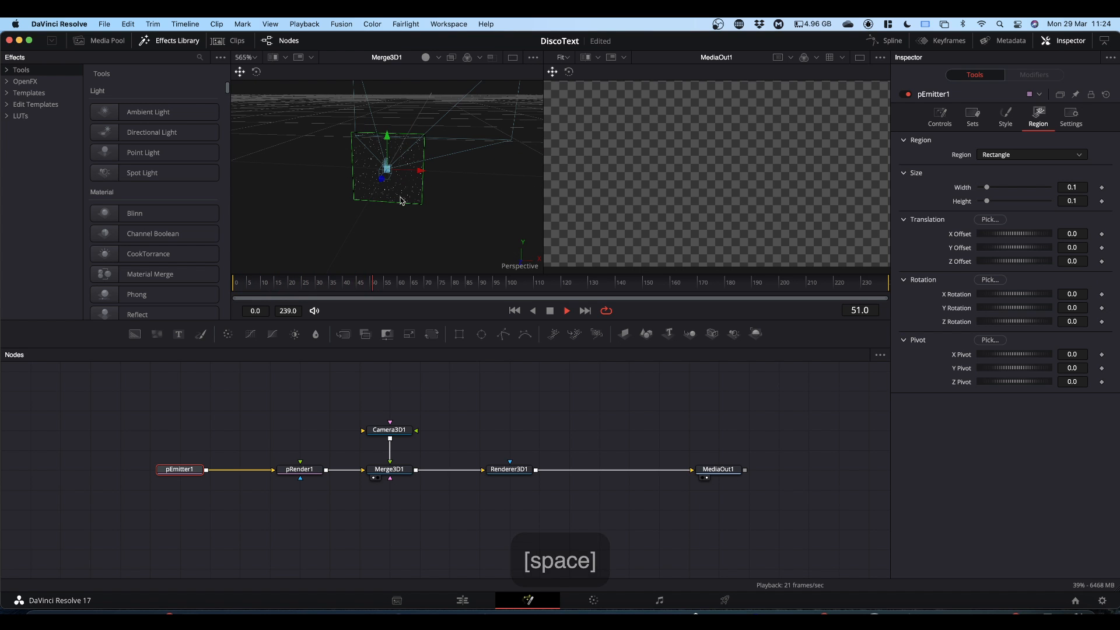
key(space)
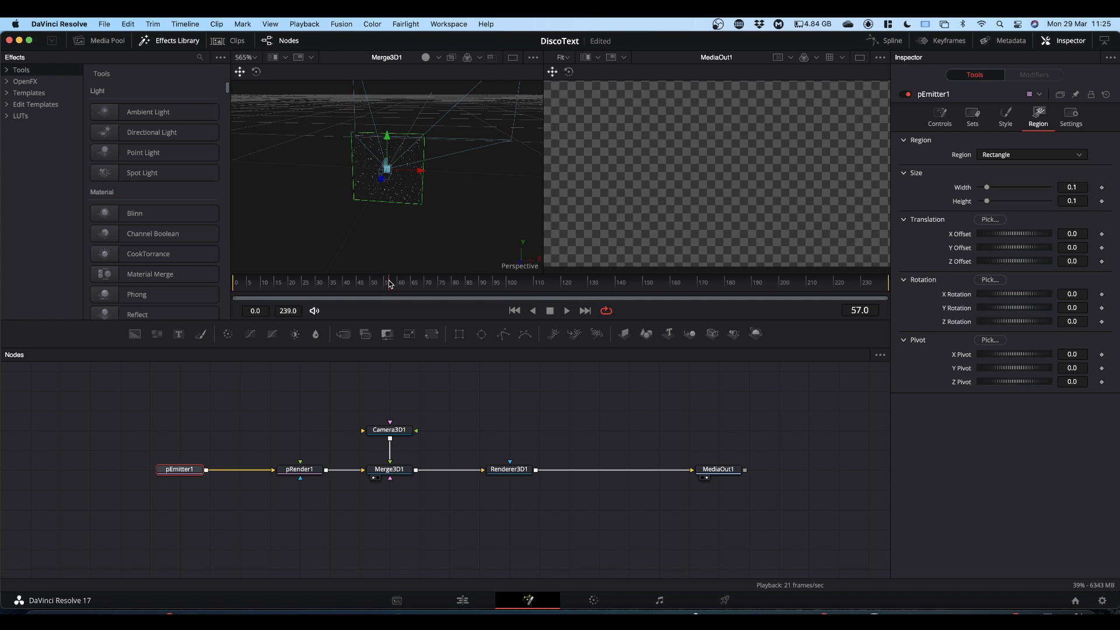
drag(389, 284, 195, 282)
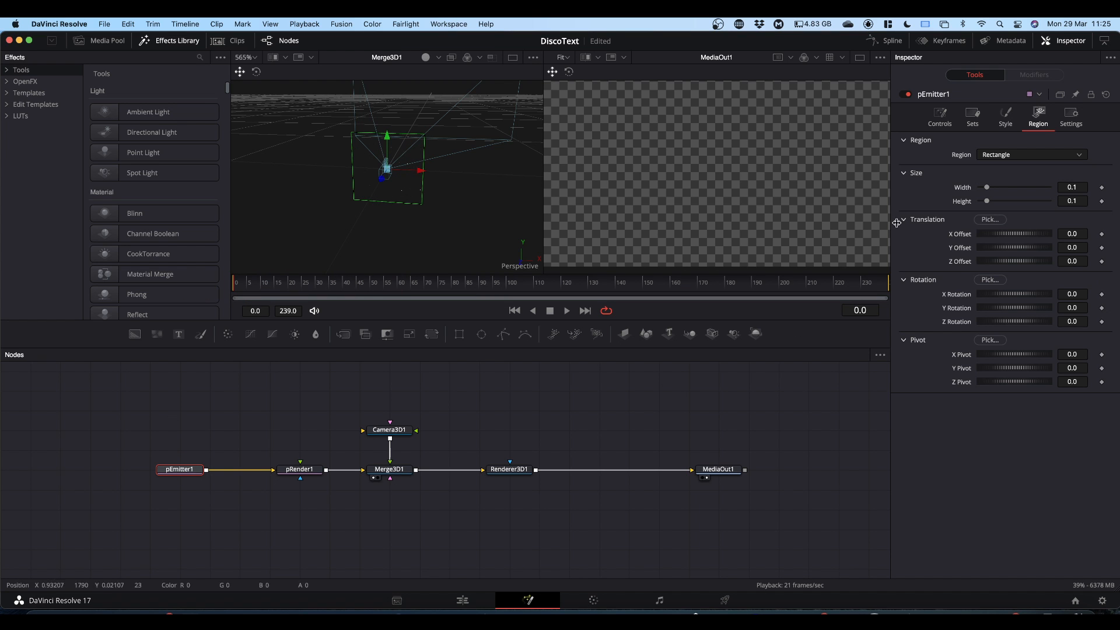
- Set the pEmitter's velocity to 0.01 and its Angle Z to 90
click(940, 117)
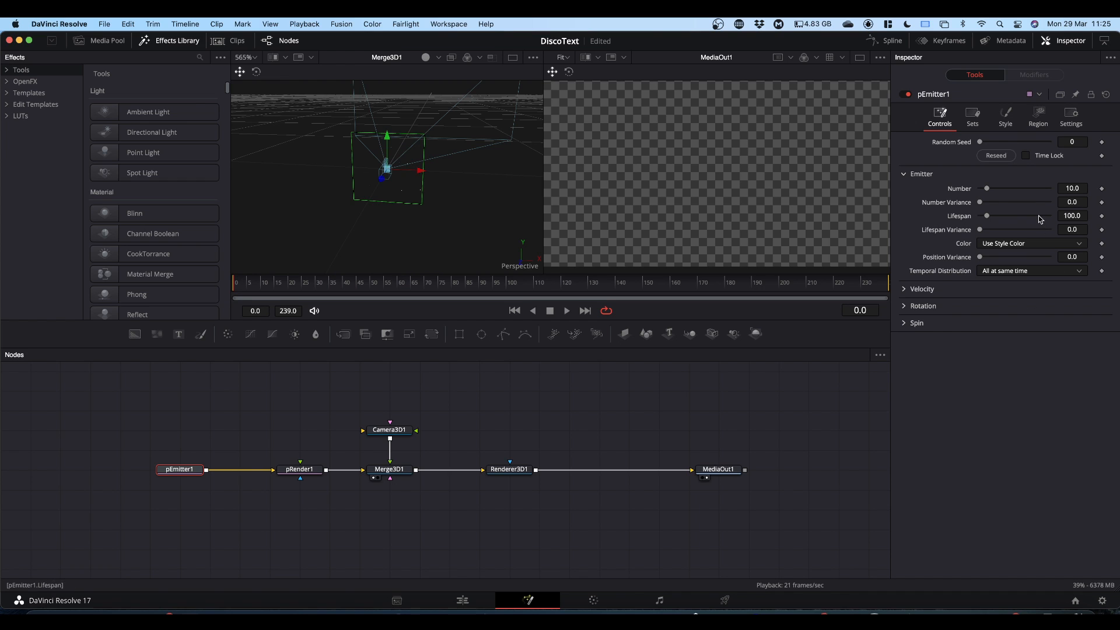
click(906, 290)
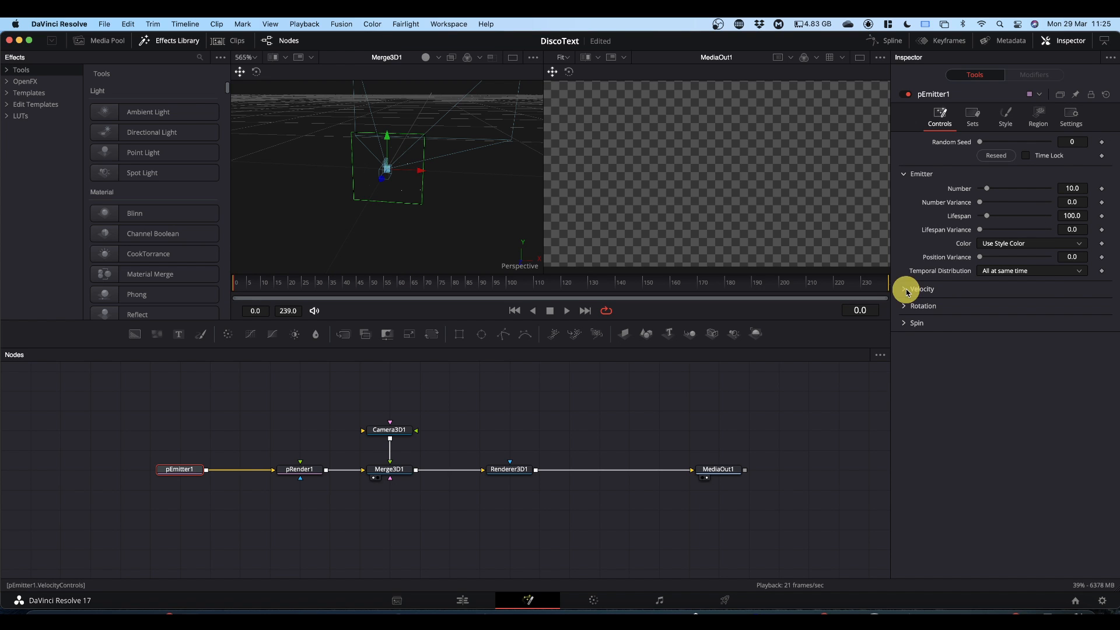
click(1081, 304)
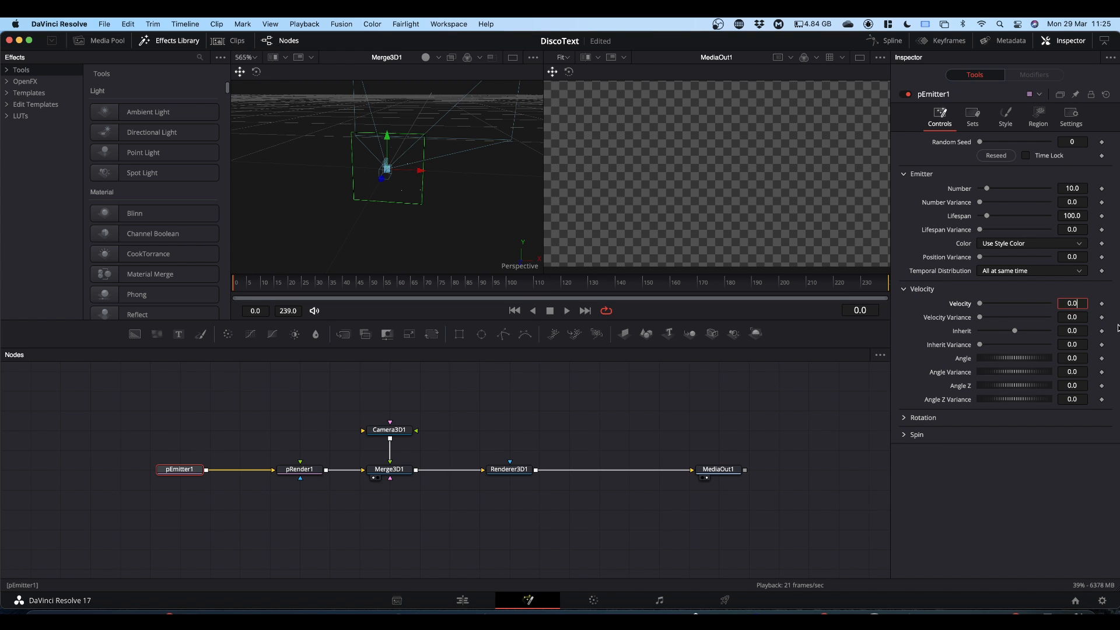
text(1)
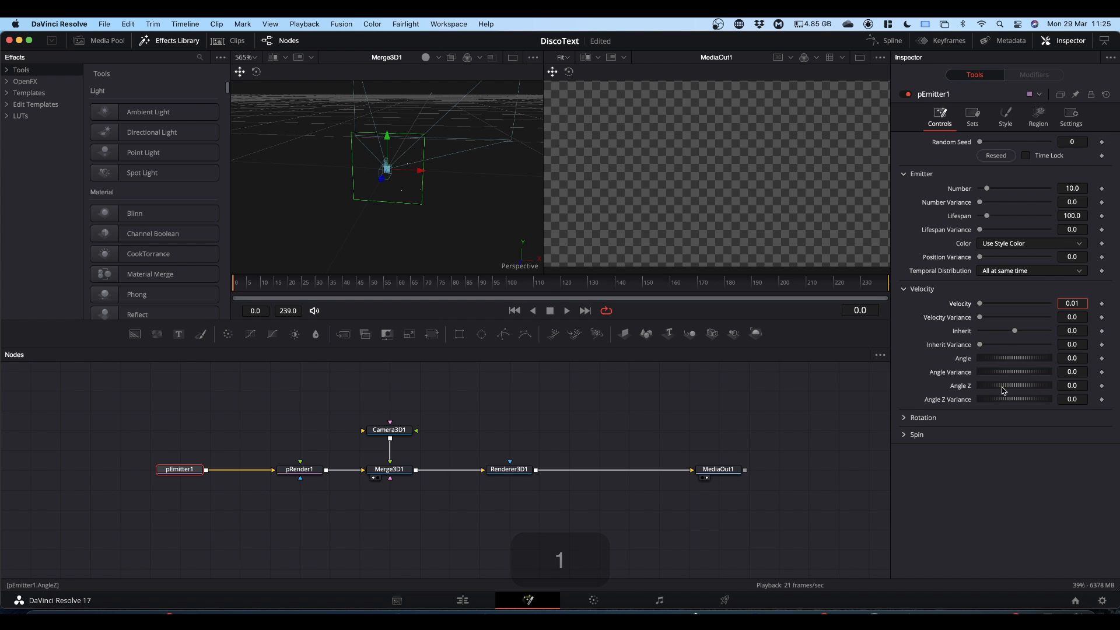
click(1067, 386)
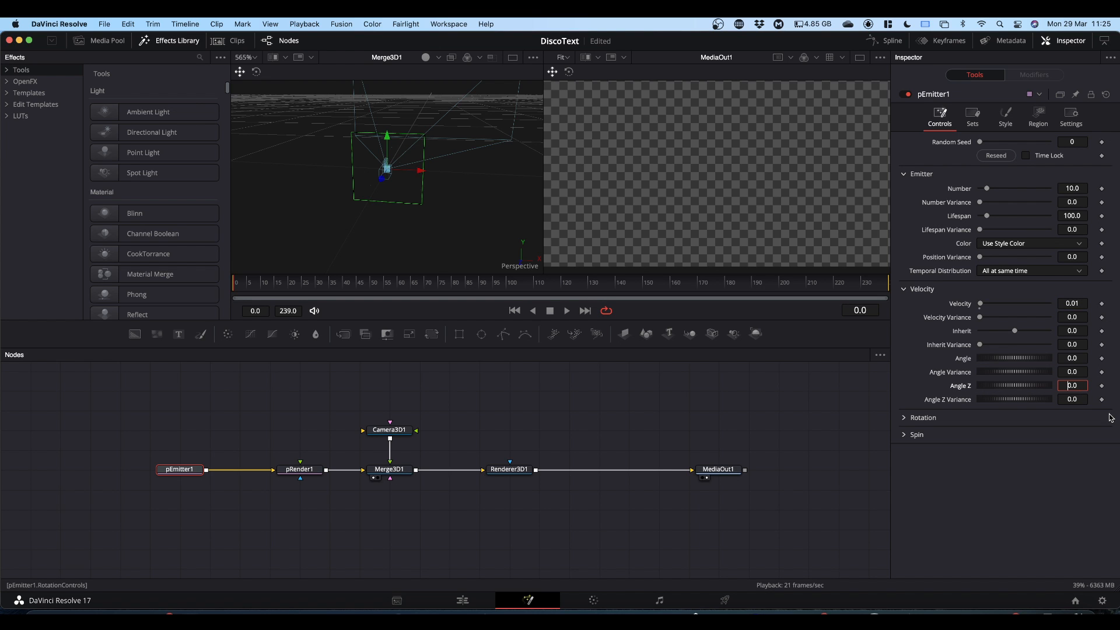
text(90)
key(Return)
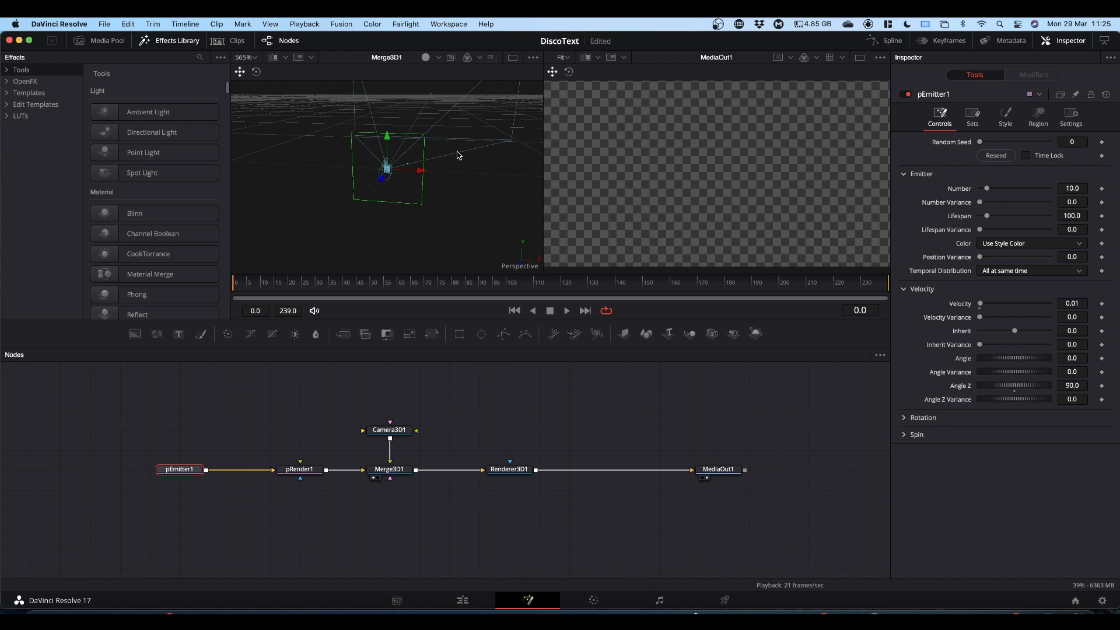
- Reduce the pEmitter's number to 1.0 while previewing the particles, then stop and park the playhead at frame 80
key(space)
click(1072, 188)
key(BackSpace)
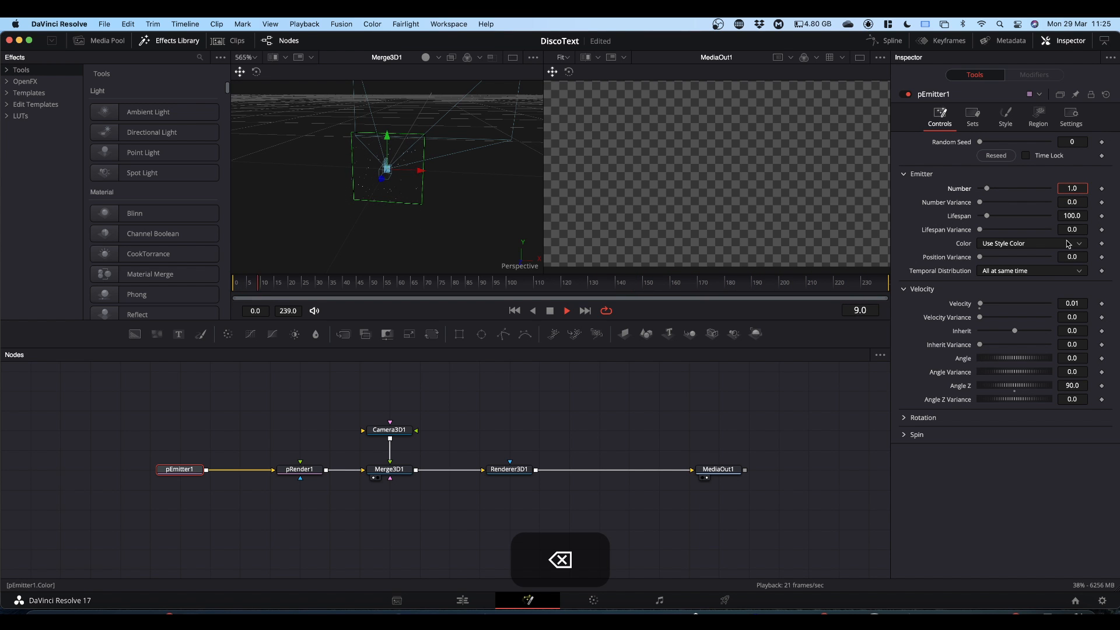
click(1003, 511)
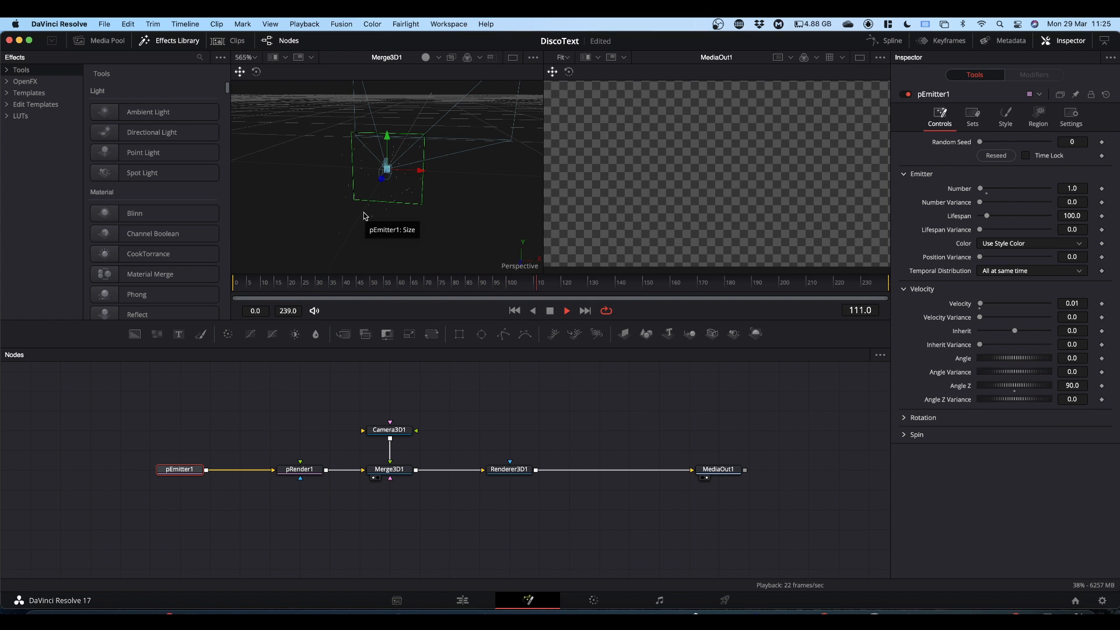
key(space)
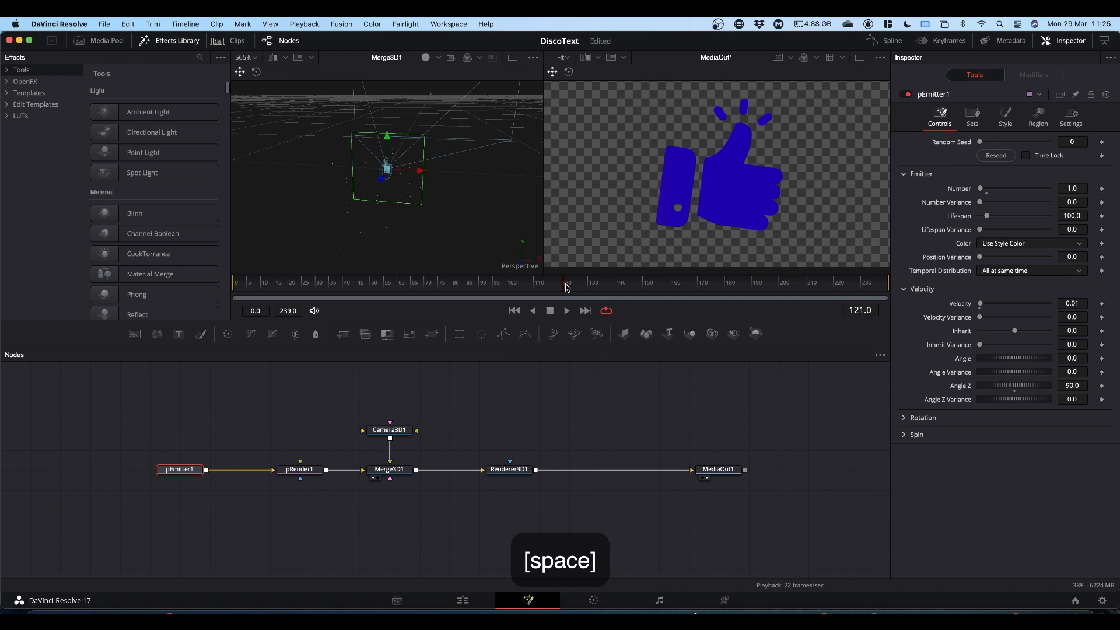
drag(566, 286, 454, 315)
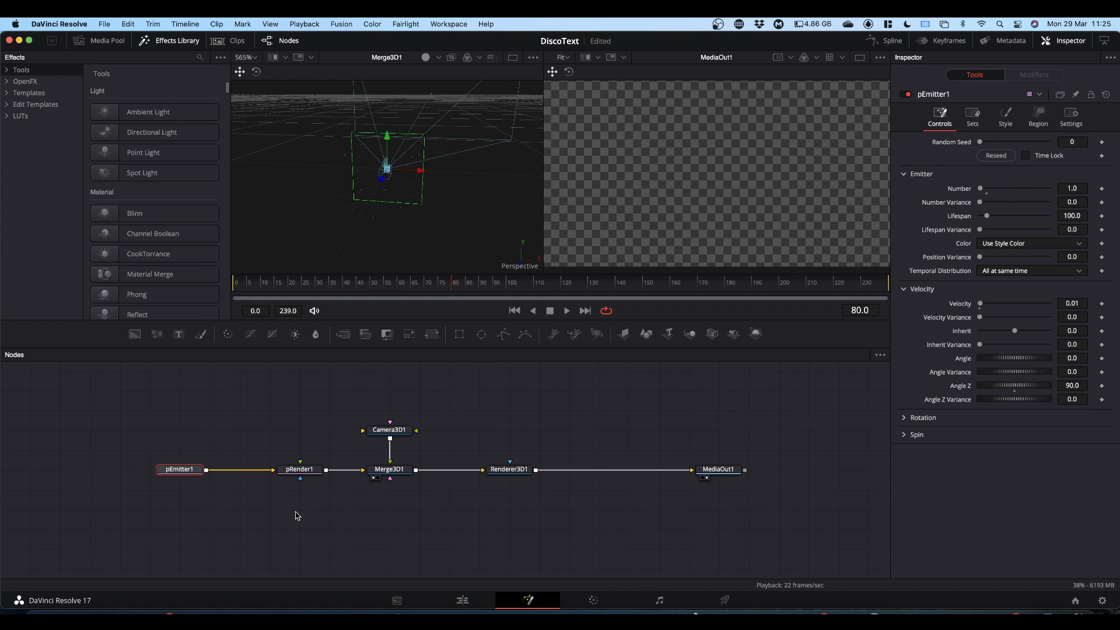
- Set the pRender's Pre-Generate Frames to 80 and preview the particles from frame 0
click(299, 468)
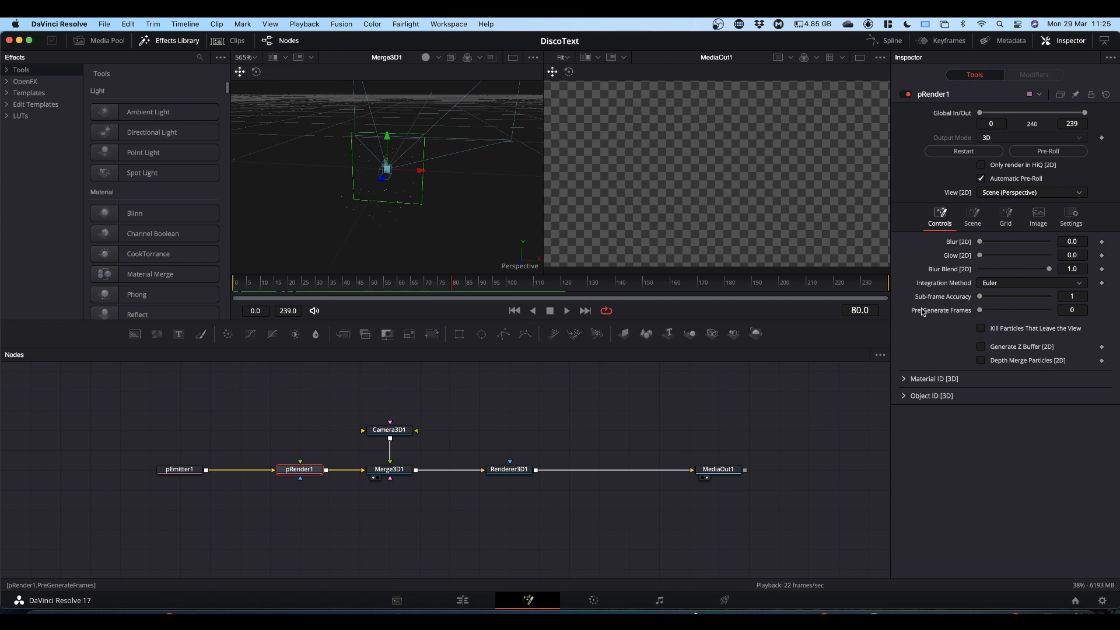
click(1072, 311)
key(Left)
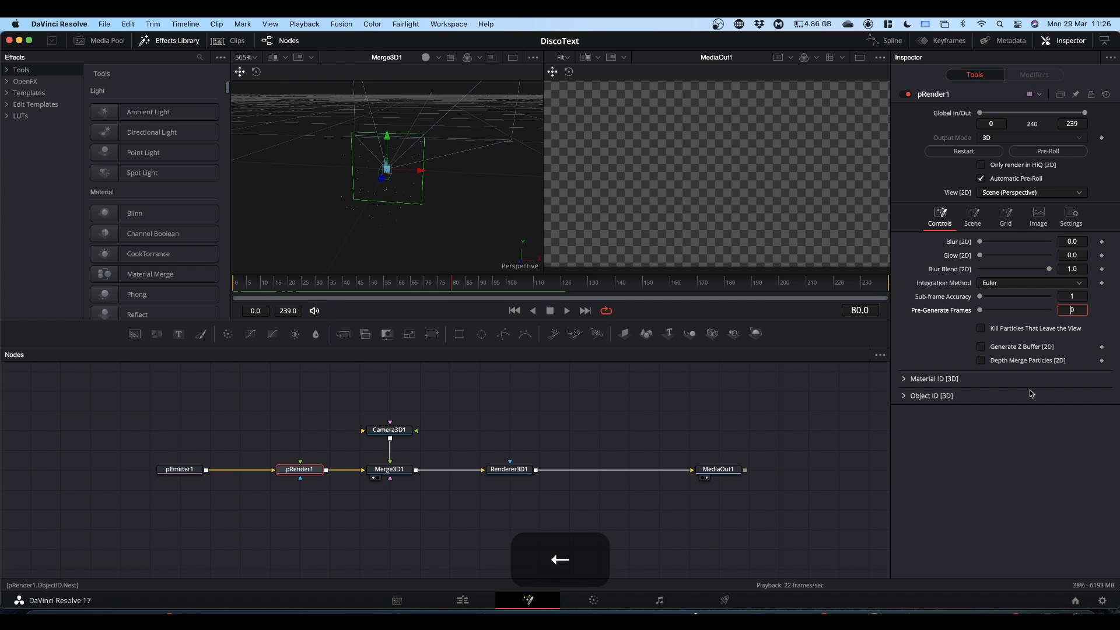
text(8)
click(1004, 497)
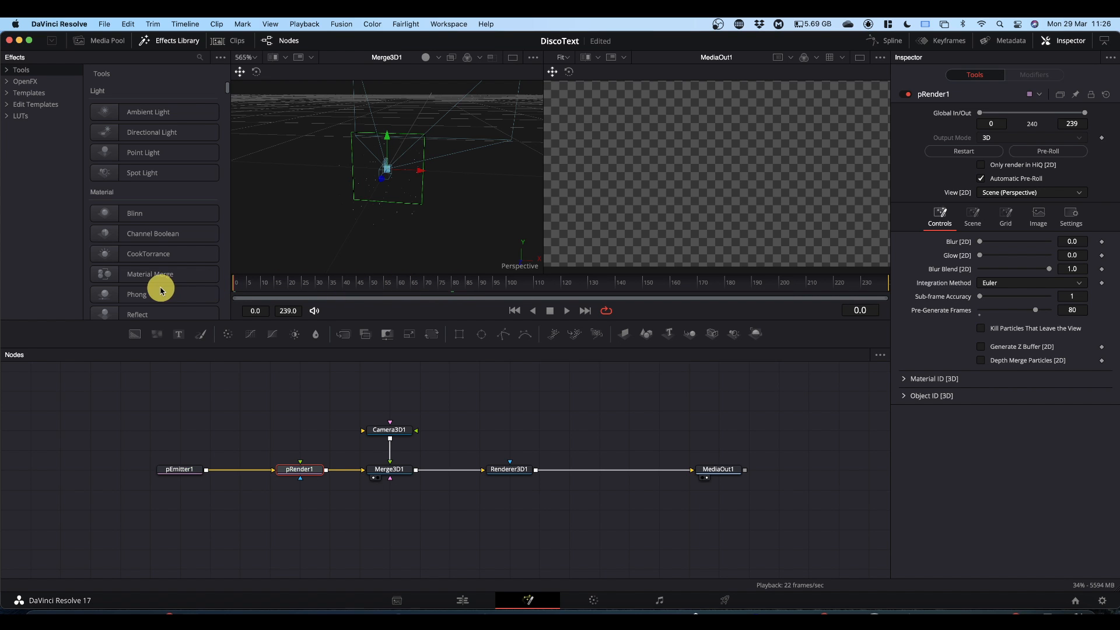
key(space)
key(space)
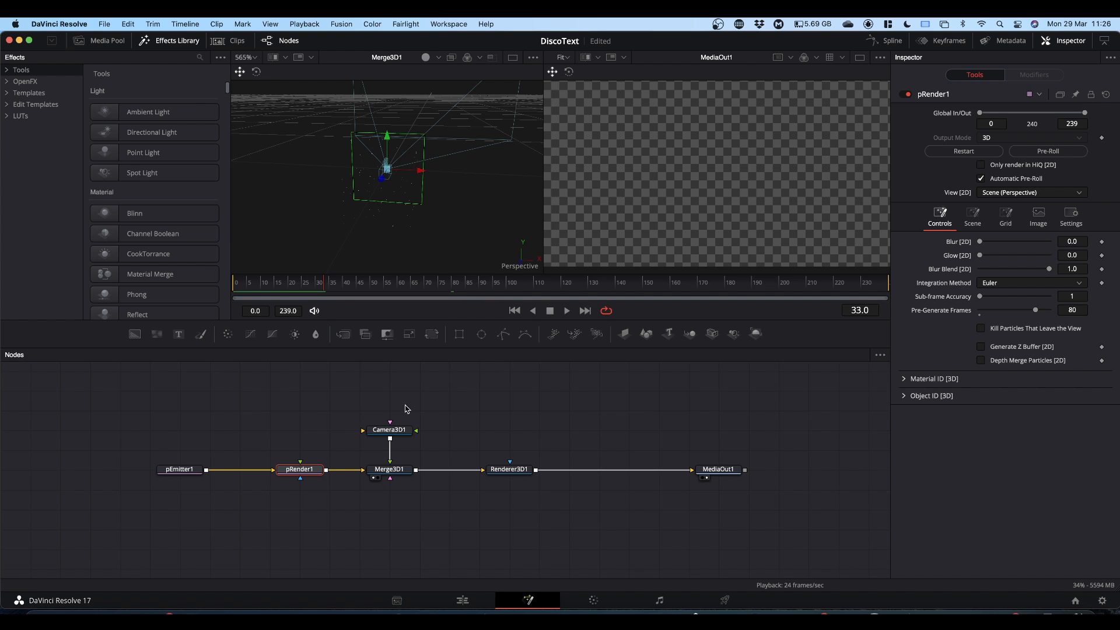
- Change the pEmitter's particle style to NGon with the solid circle type
click(182, 470)
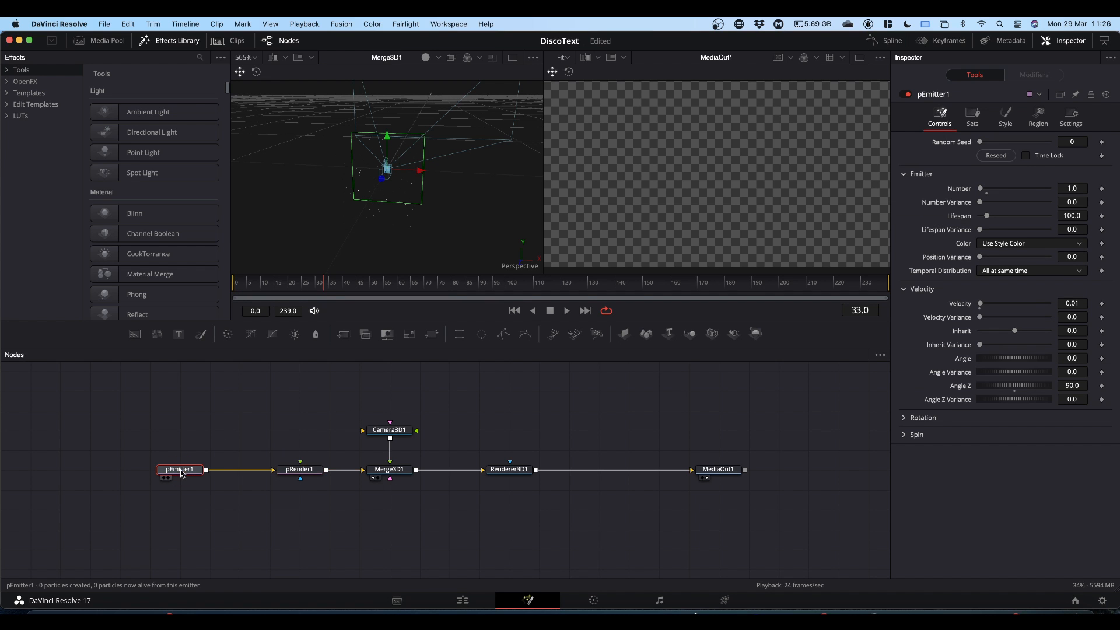
click(1006, 119)
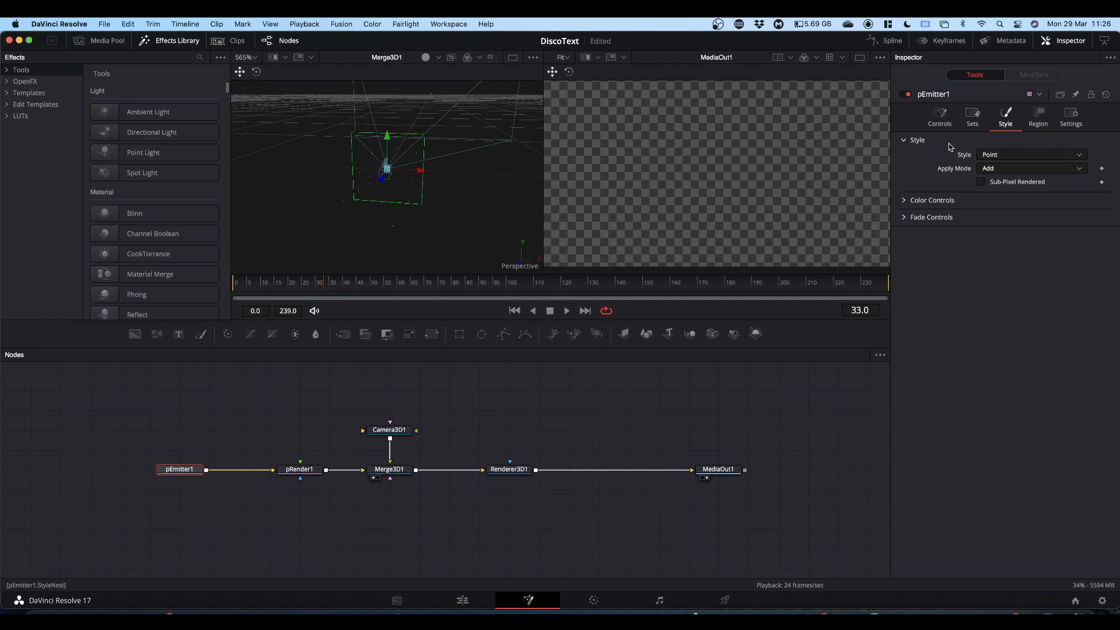
click(990, 156)
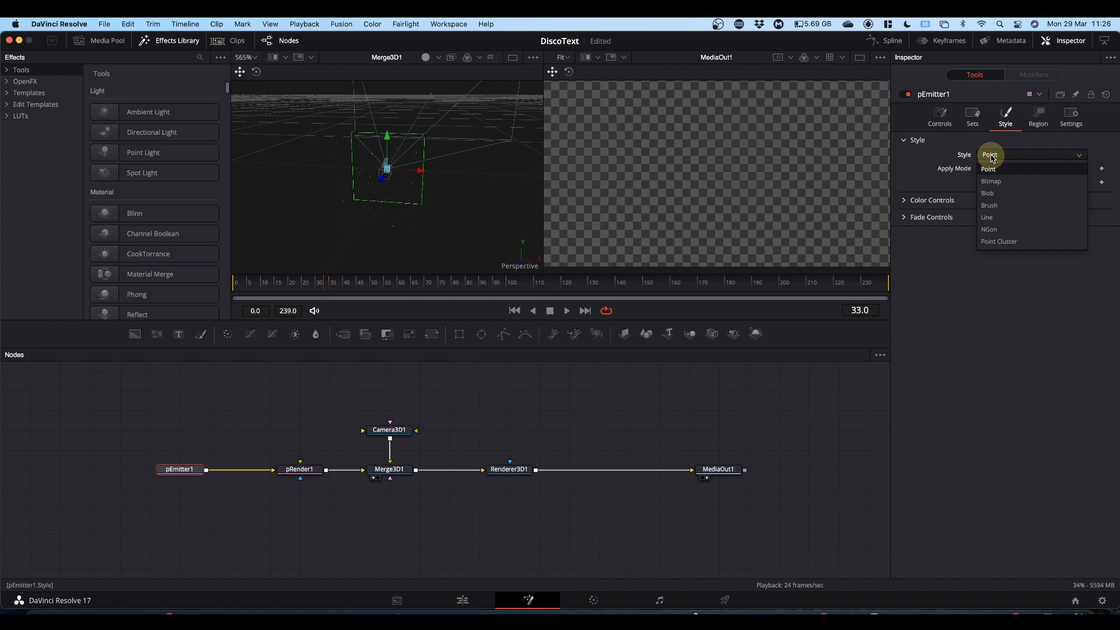
click(997, 231)
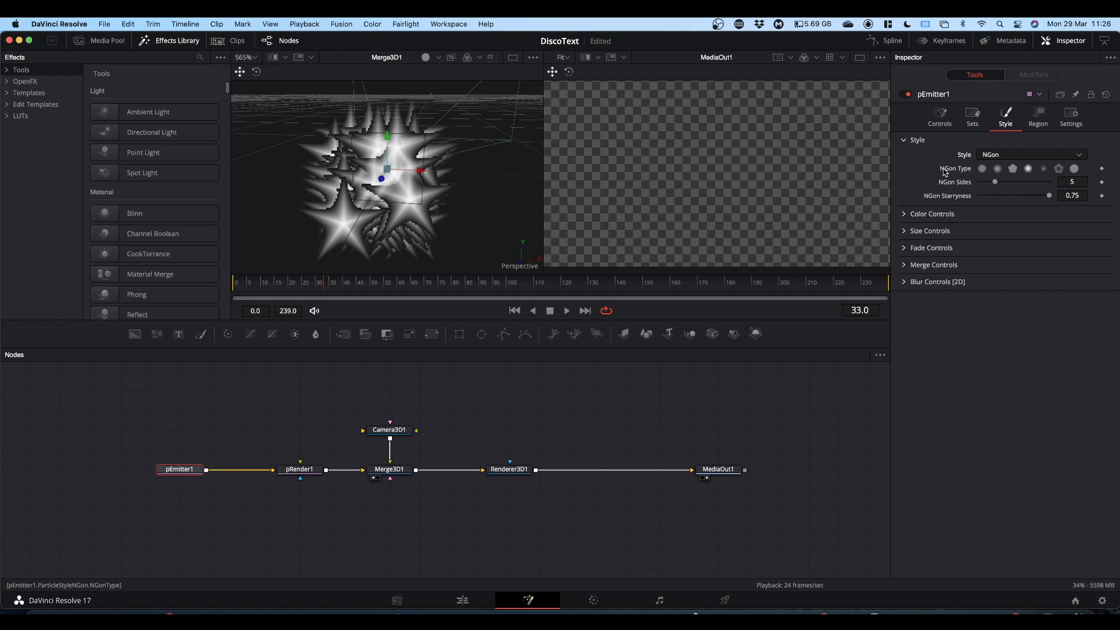
click(1074, 169)
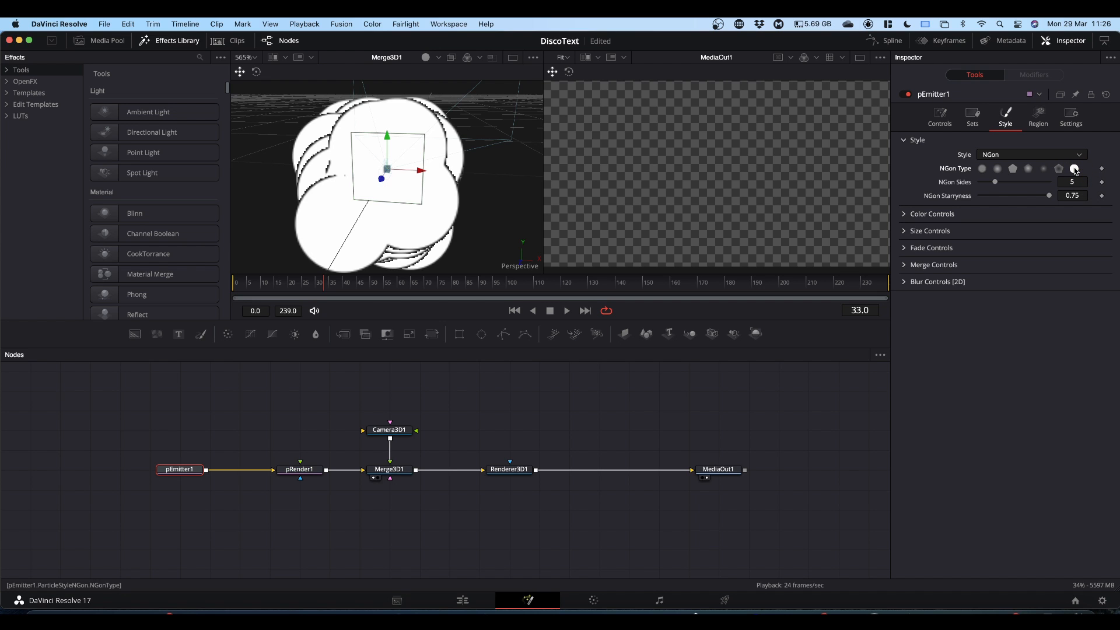
- Reduce the pEmitter's particle size to 0.001 in the style's Size Controls
click(905, 232)
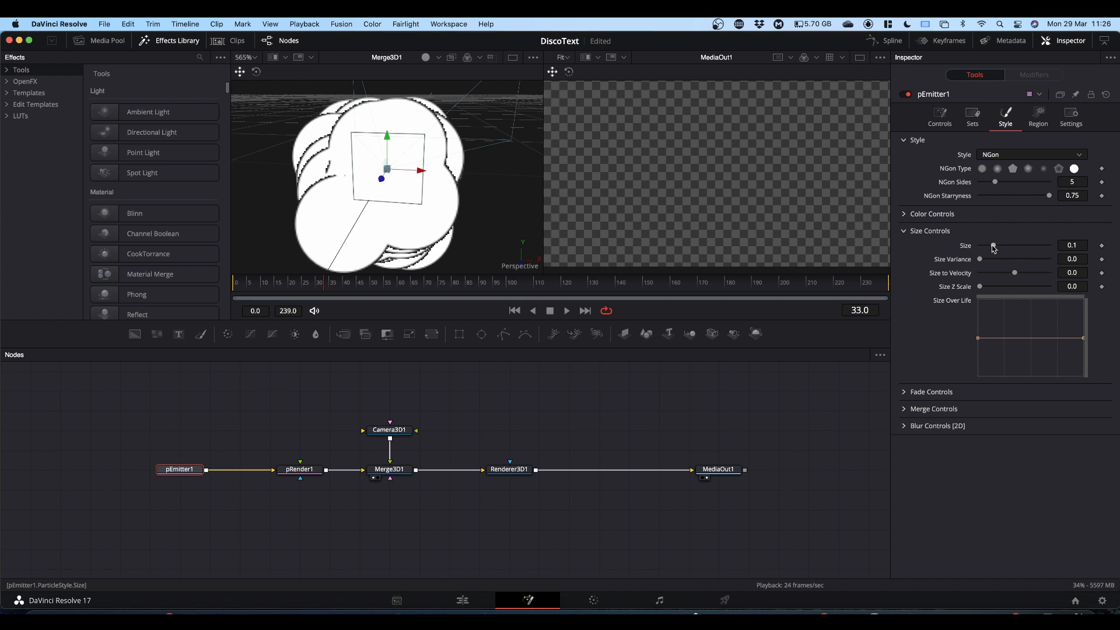
drag(993, 246, 980, 245)
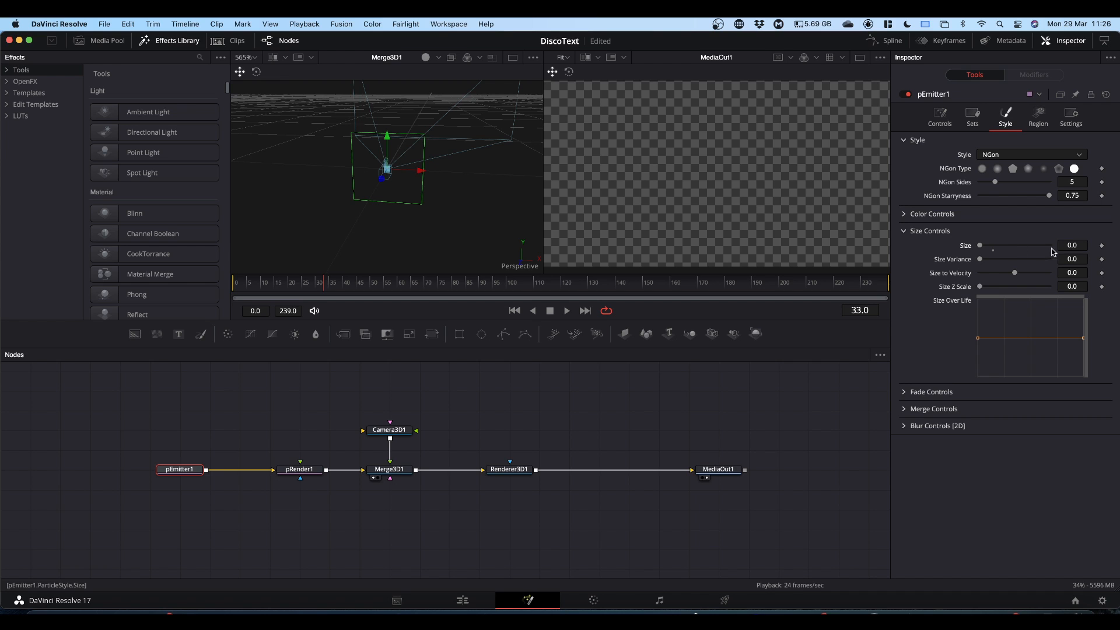
click(1072, 245)
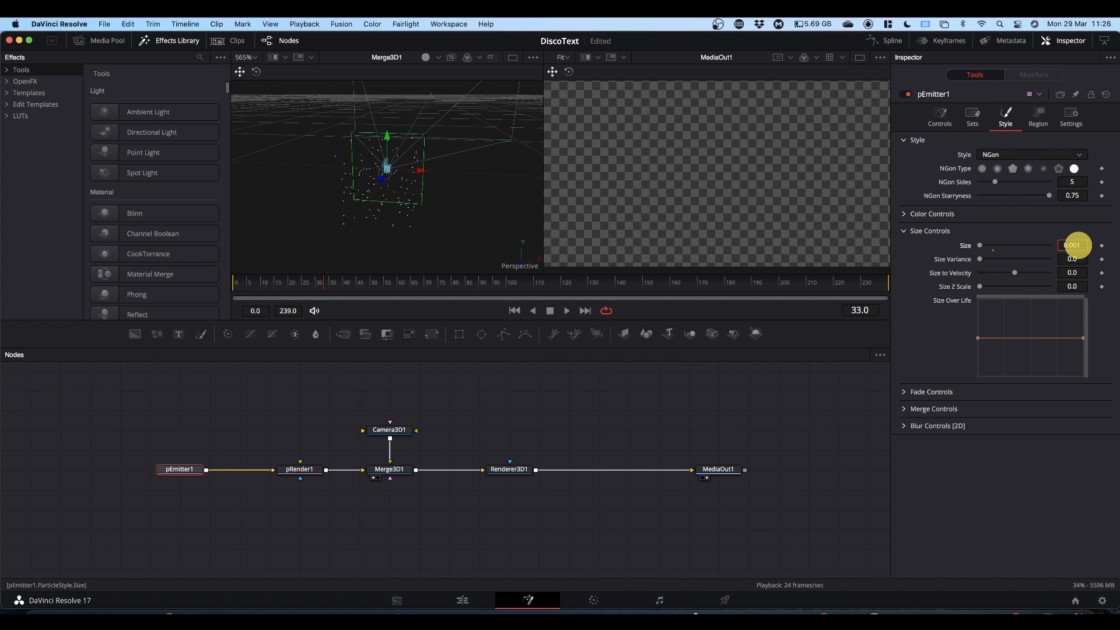
key(Return)
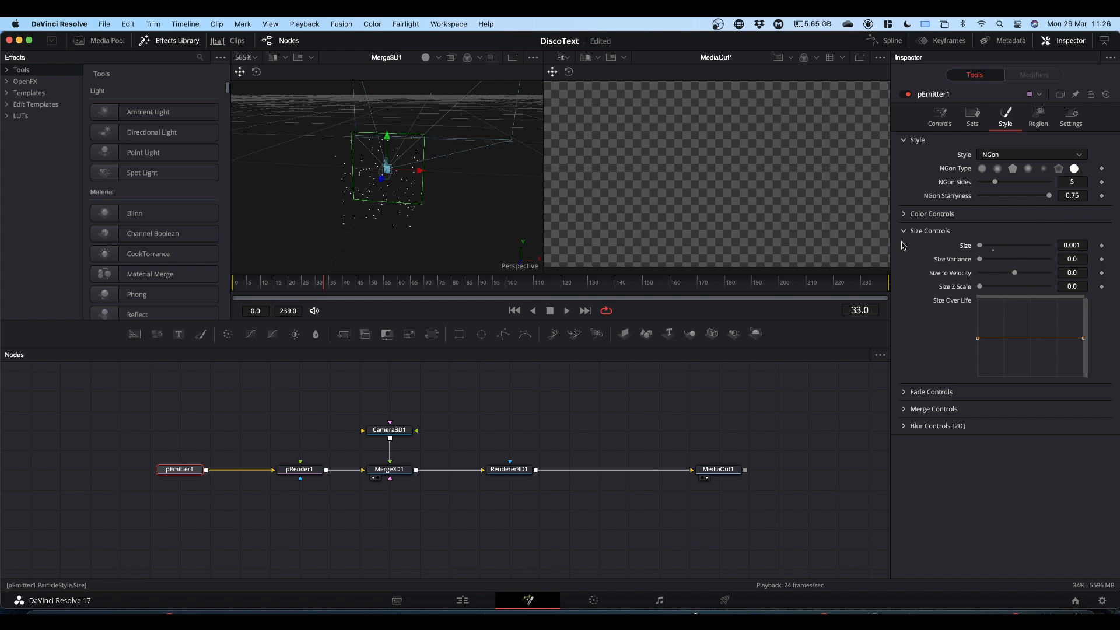
- Unlock the pEmitter's Color Variance, set red, green and blue variance from -1.0 to 1.0, and play back the particles
click(904, 215)
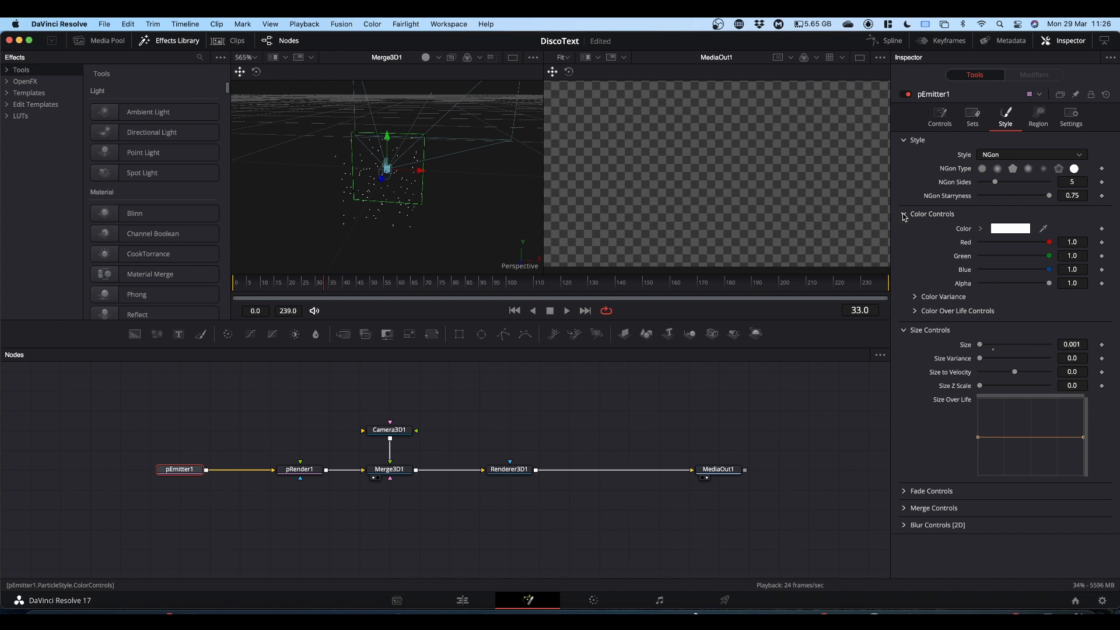
click(914, 298)
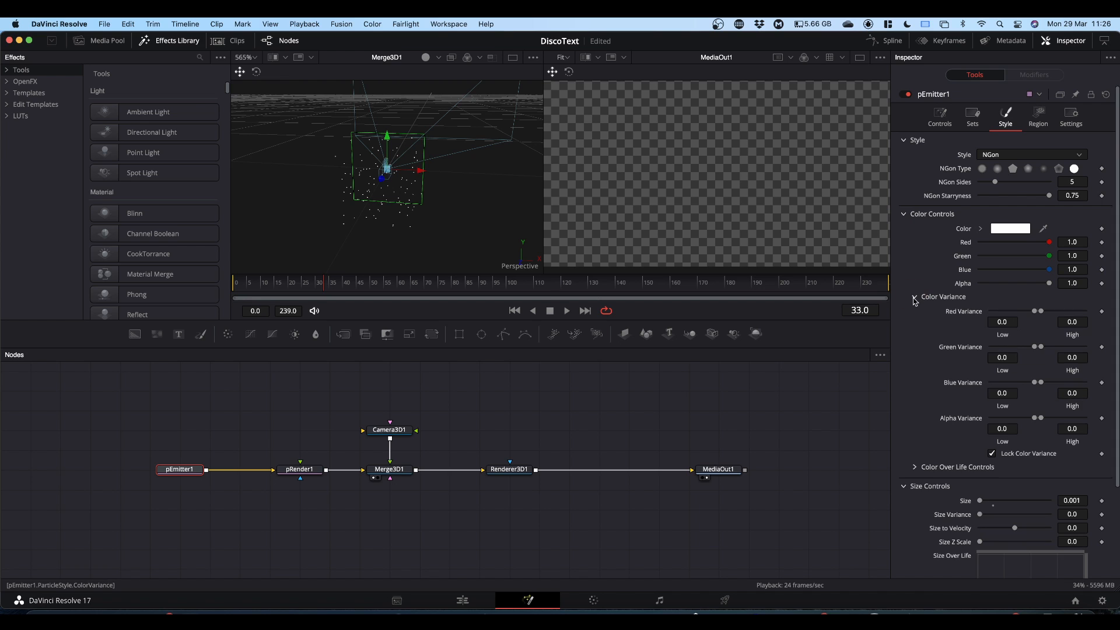
click(992, 455)
drag(1035, 313, 960, 312)
drag(1042, 312, 1107, 309)
drag(1036, 348, 963, 347)
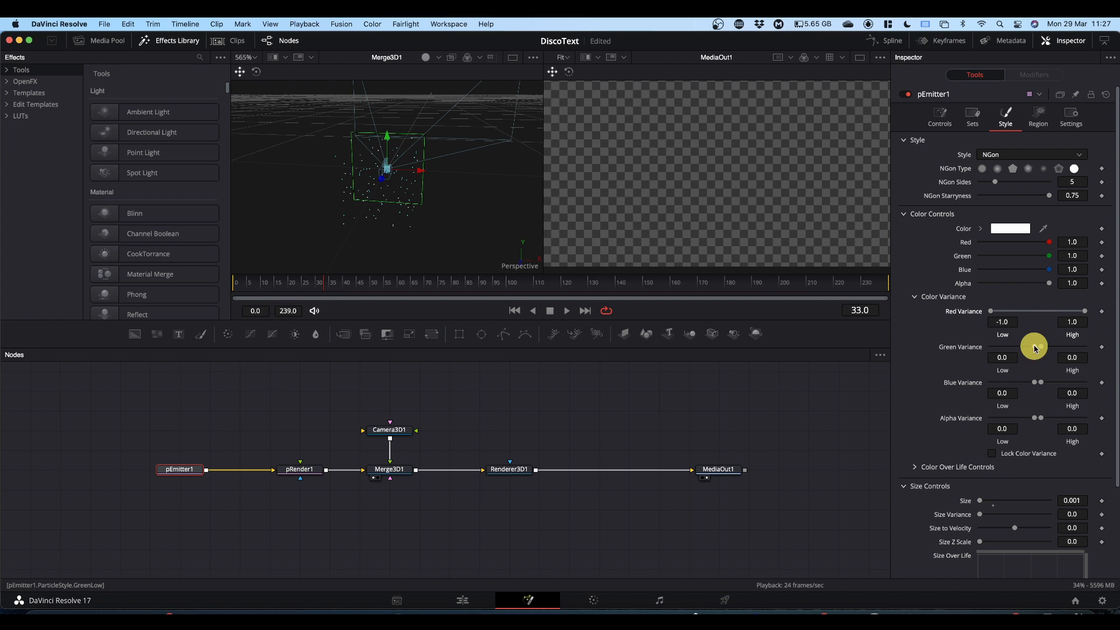
drag(1040, 348, 1103, 350)
drag(1034, 382, 933, 394)
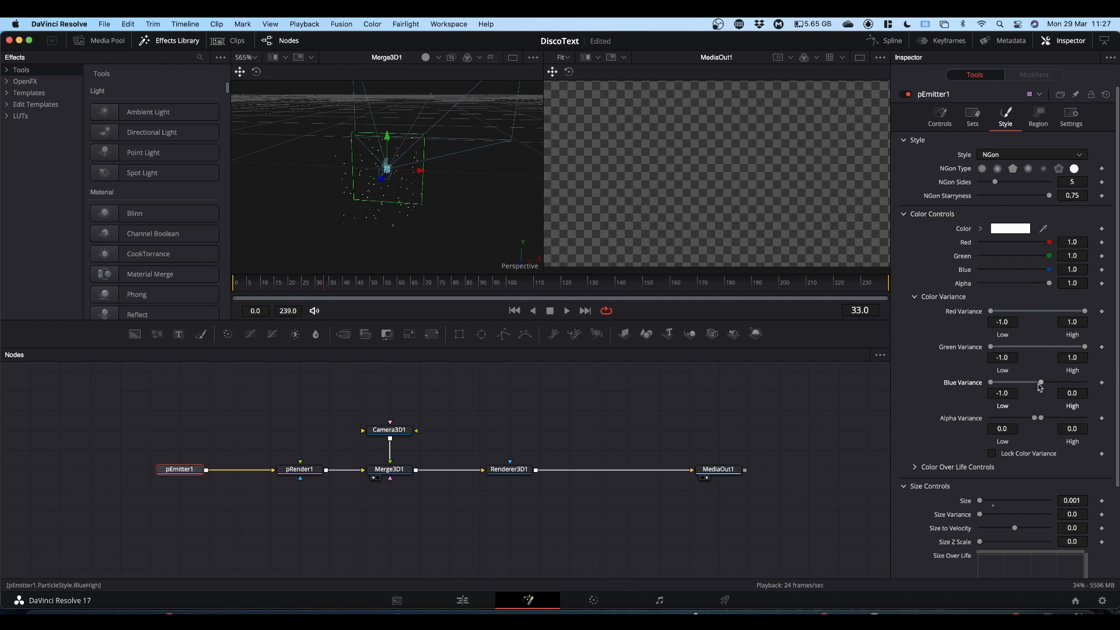
drag(1040, 382, 1112, 380)
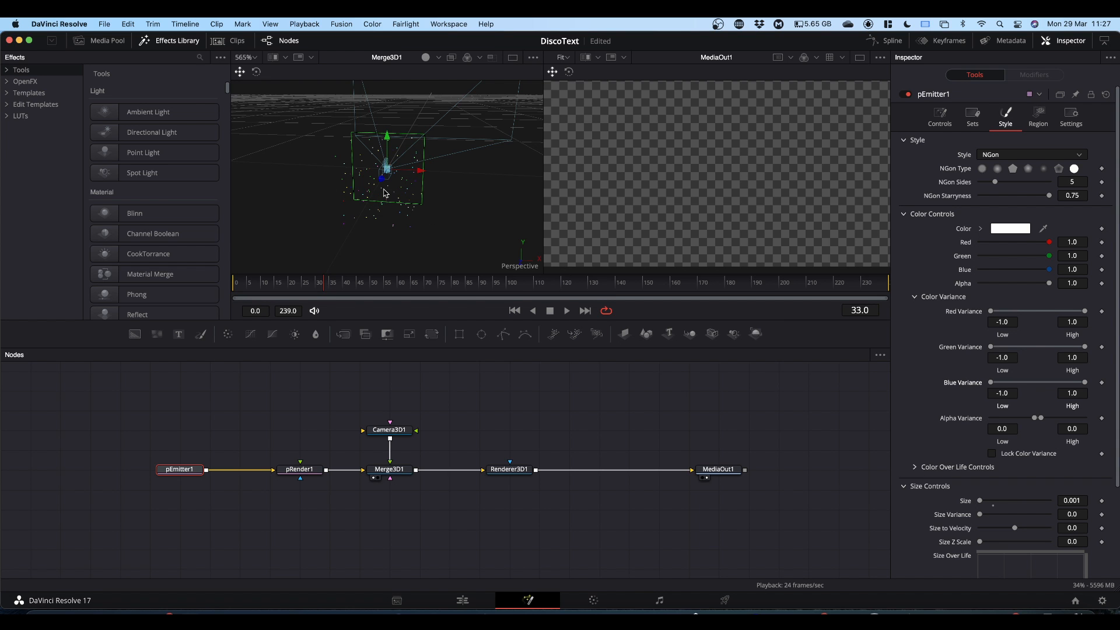
key(space)
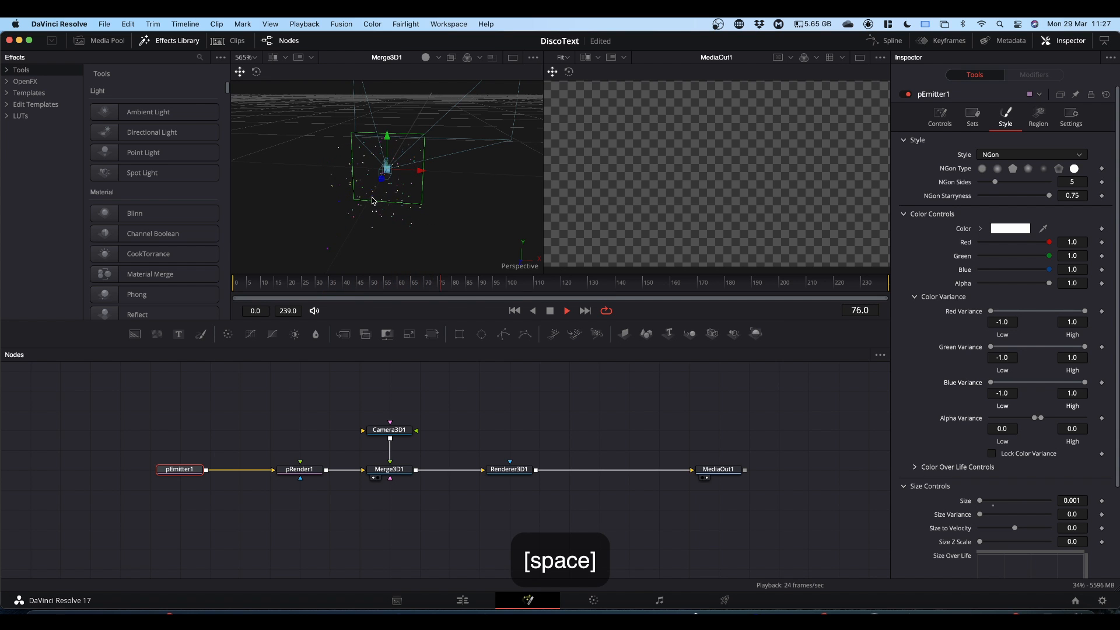
key(space)
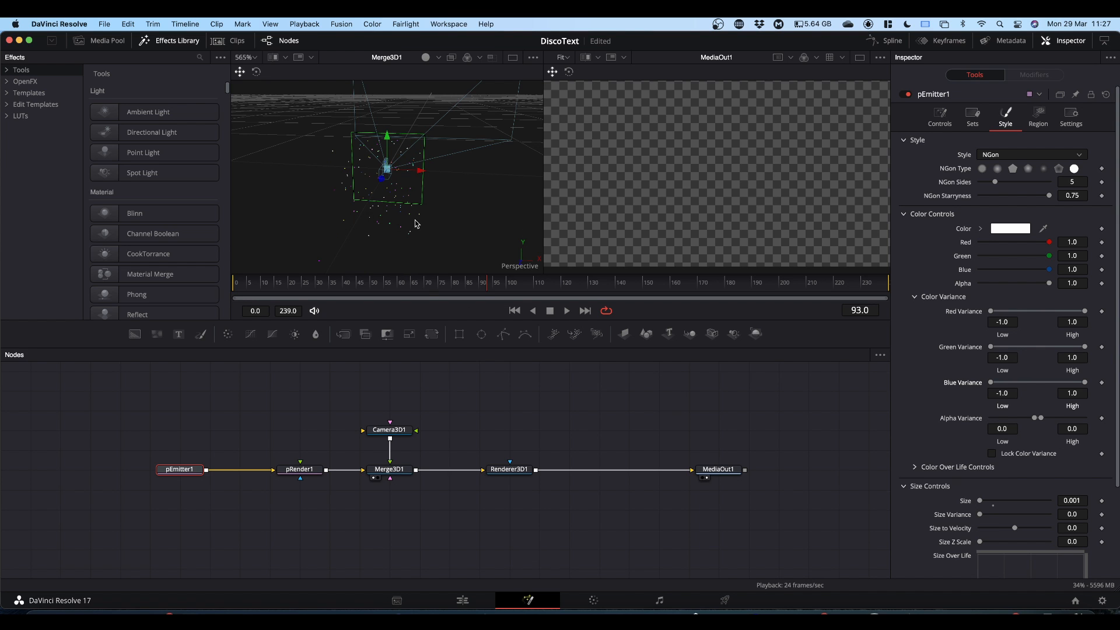
- Move the camera back from the emitter in the 3D scene to frame the particles, and preview the rendered output
key(alt)
drag(484, 213, 374, 210)
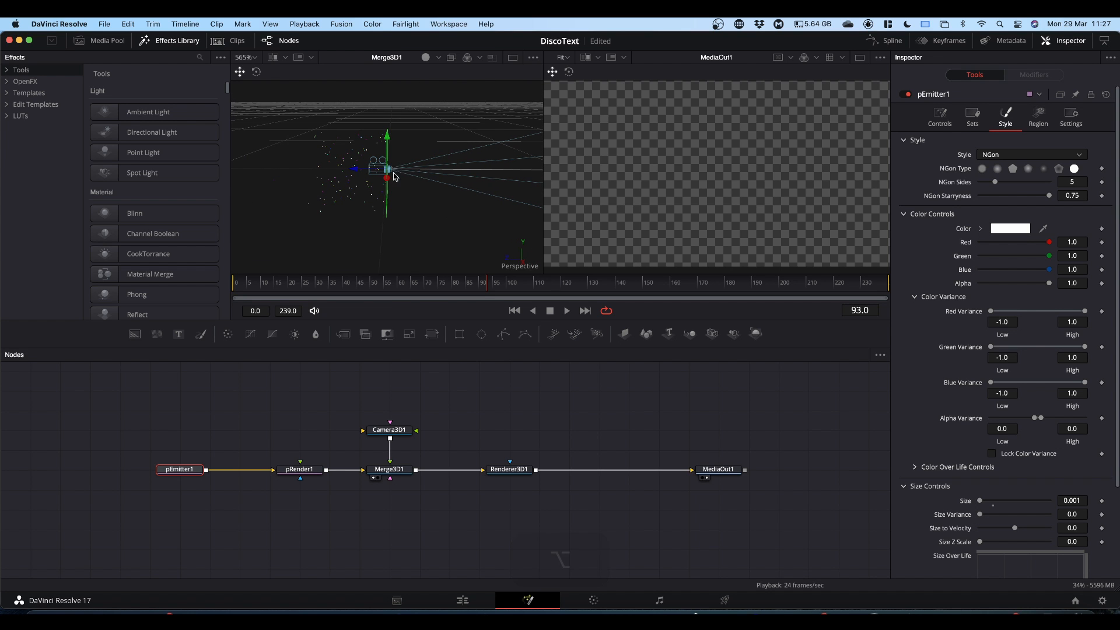
key(alt)
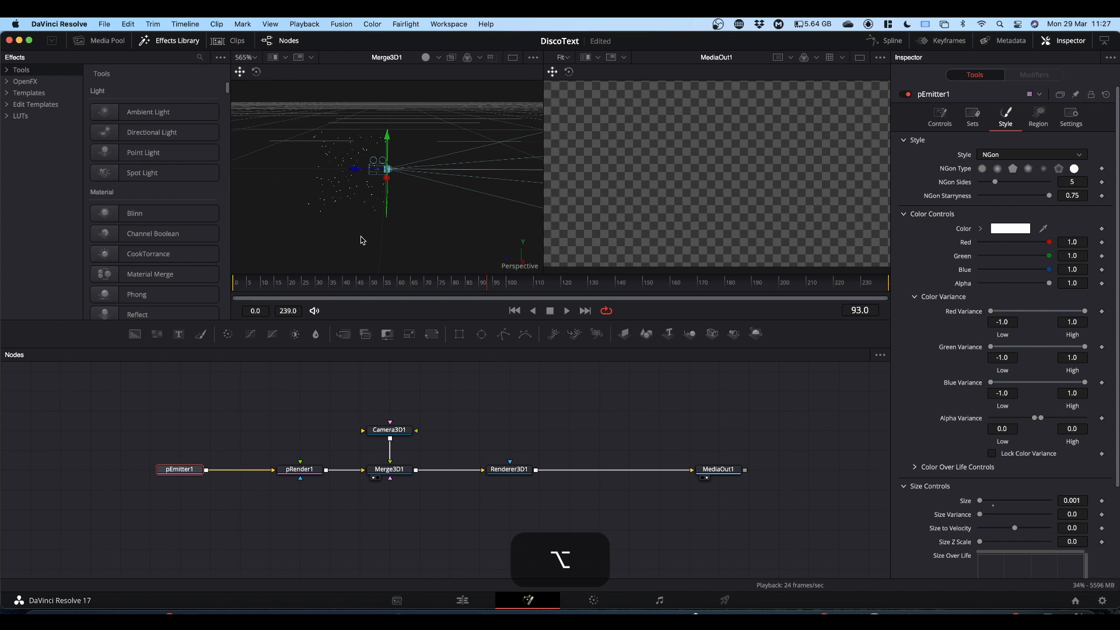
drag(361, 240, 260, 251)
click(376, 177)
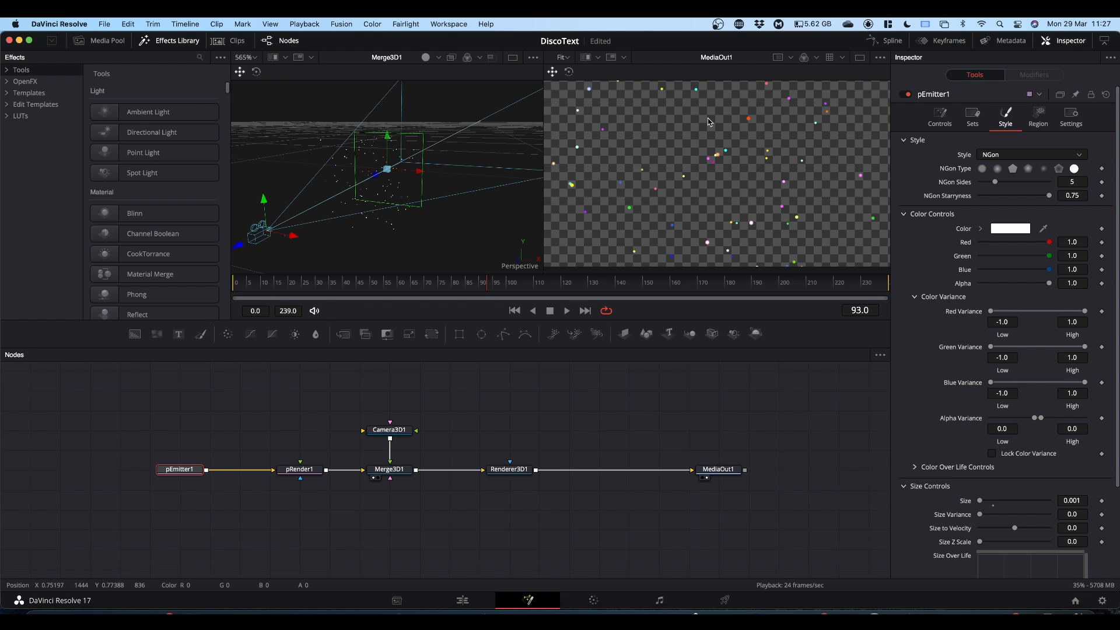
key(space)
key(space)
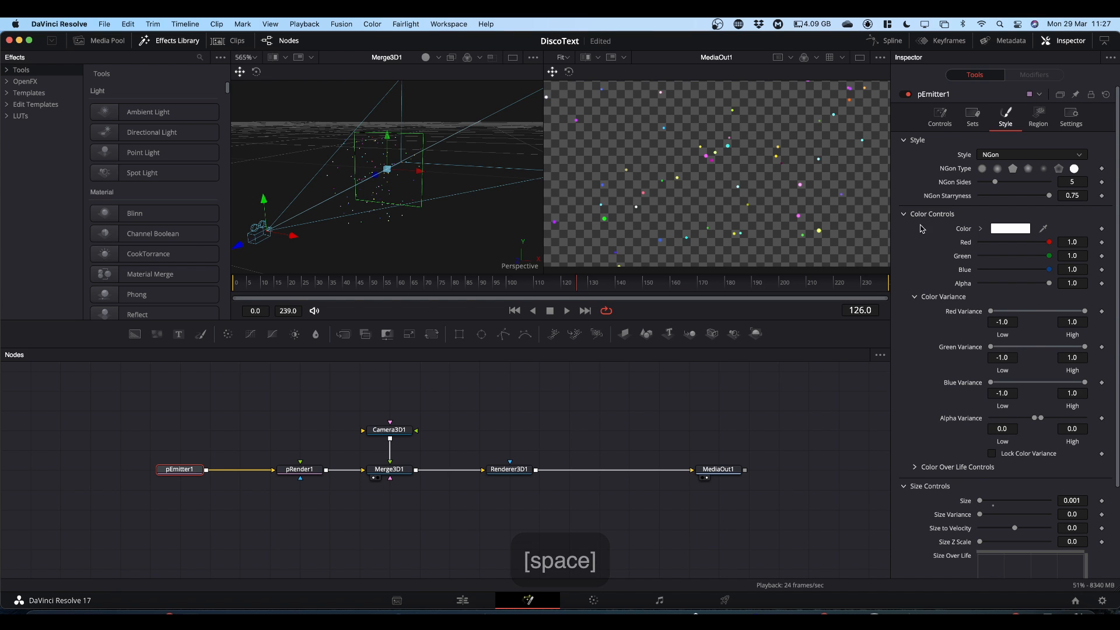
- Shape the pEmitter's Size Over Life curve into a zigzag of alternating peaks and dips, and play back the result
click(903, 214)
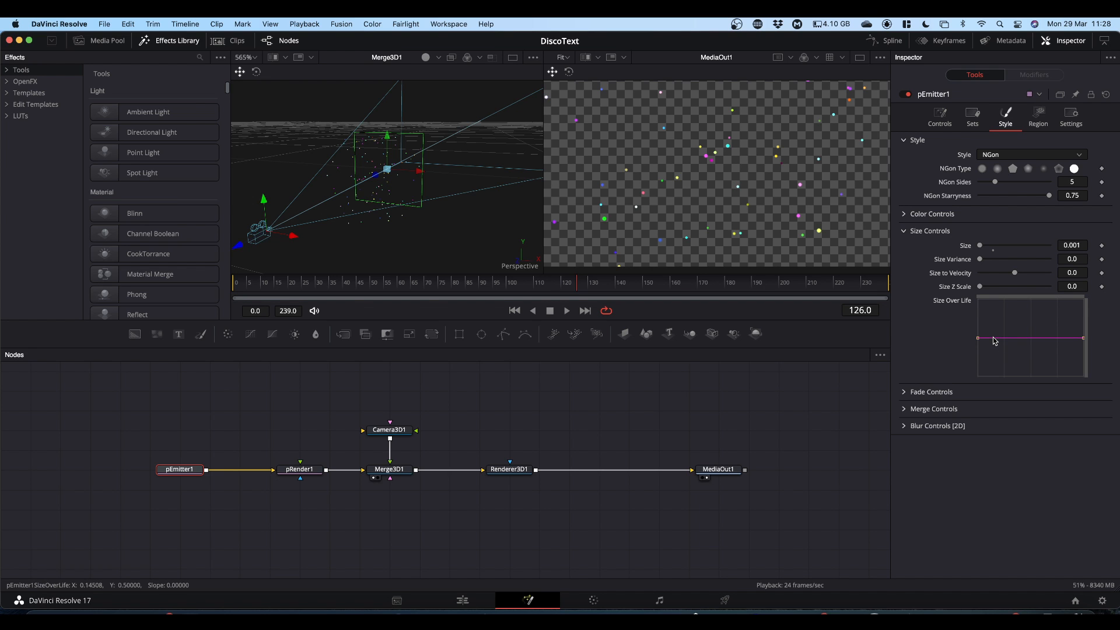
drag(991, 340, 1067, 319)
key(space)
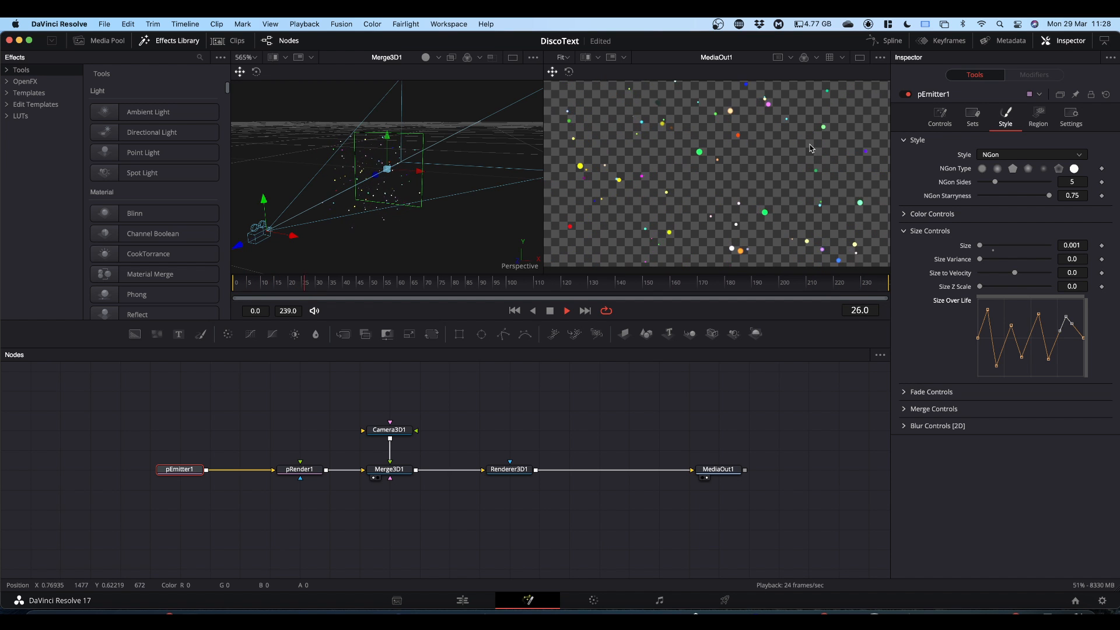
key(space)
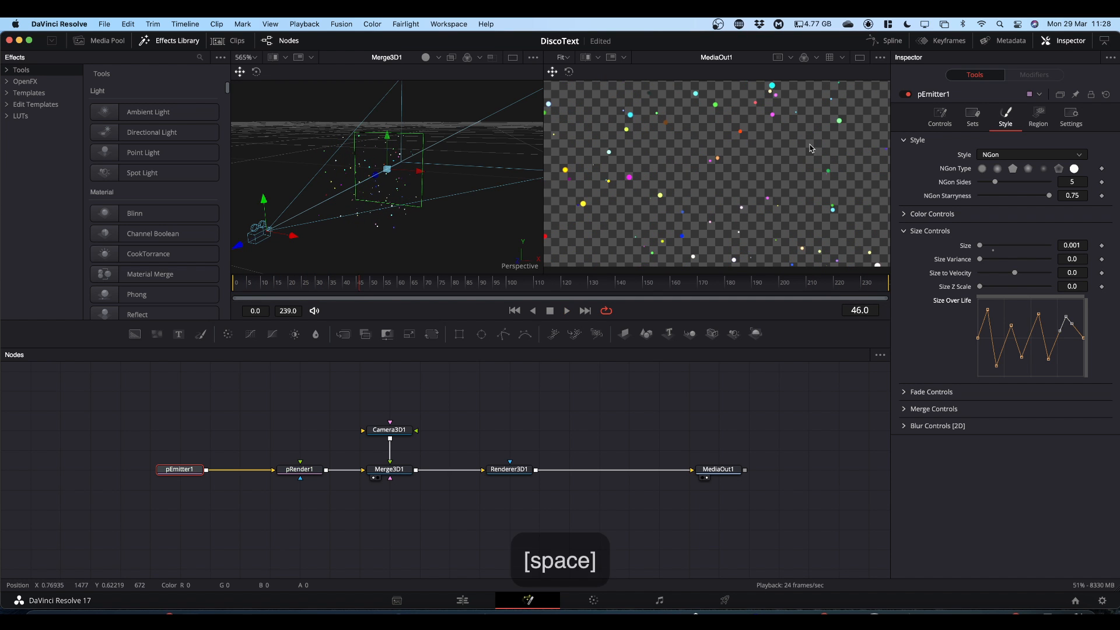
- Set the pEmitter's Fade In to 0.1 and Fade Out to 0.9, and play back the particles
click(906, 394)
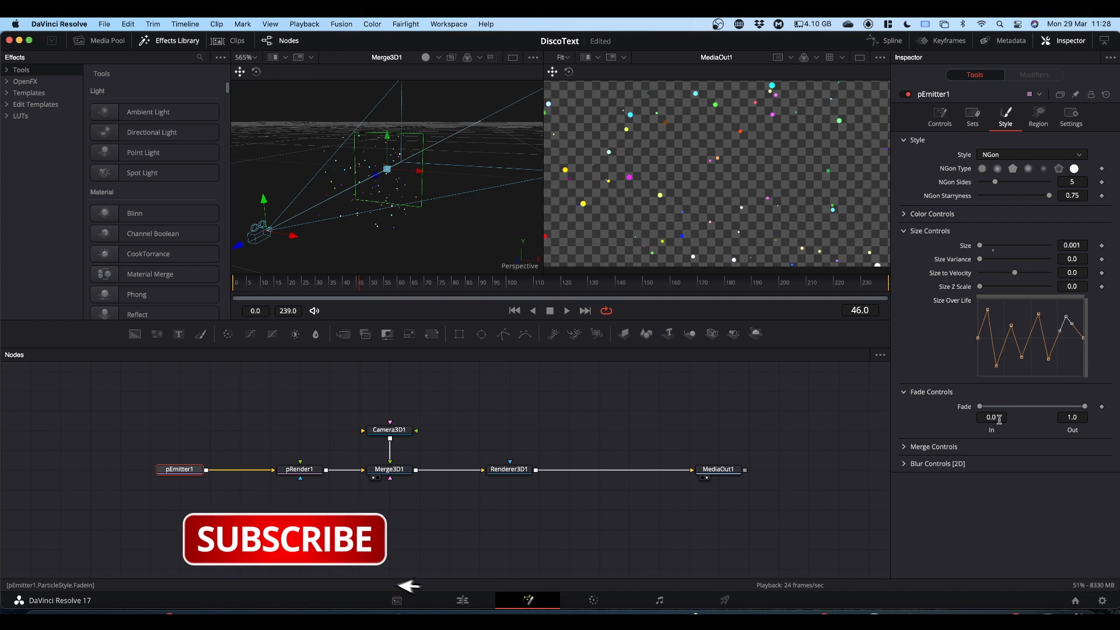
key(BackSpace)
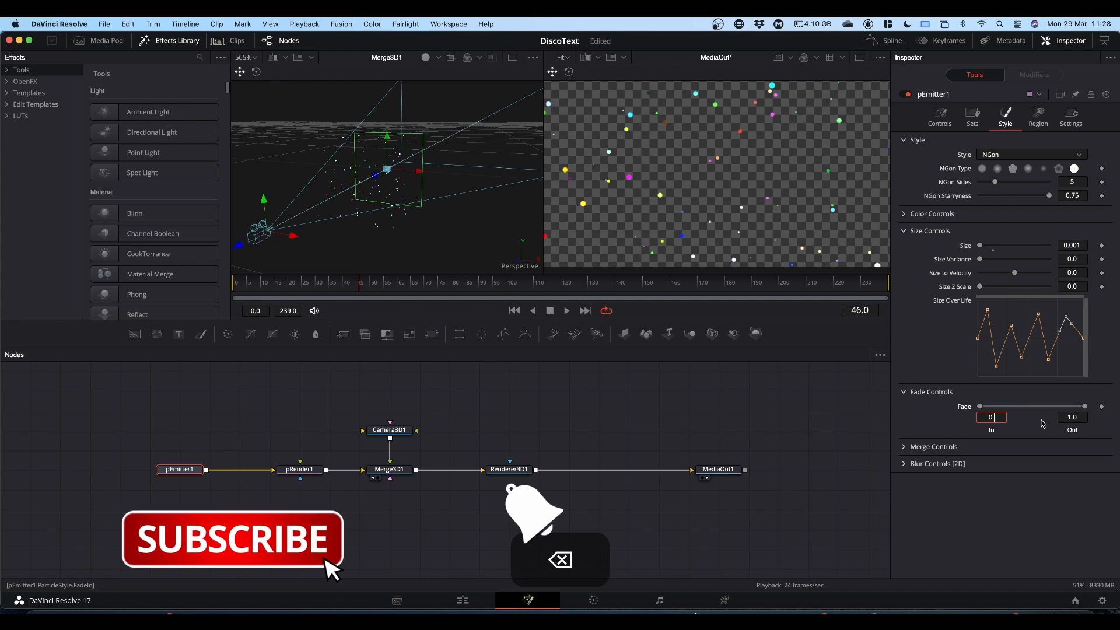
text(1)
click(1082, 417)
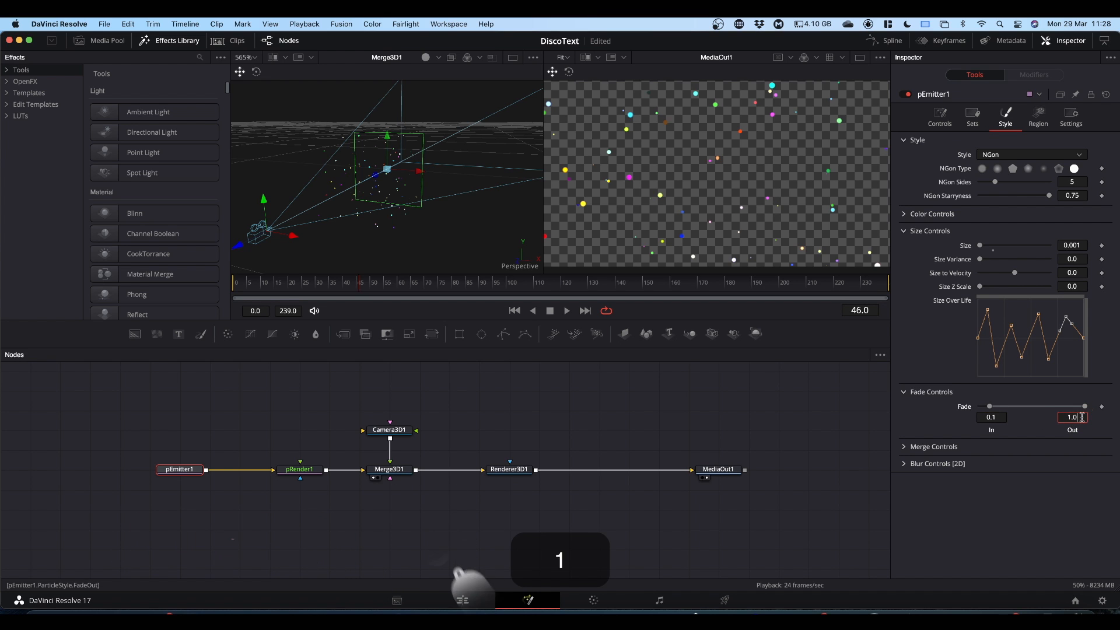
key(BackSpace)
key(BackSpace)
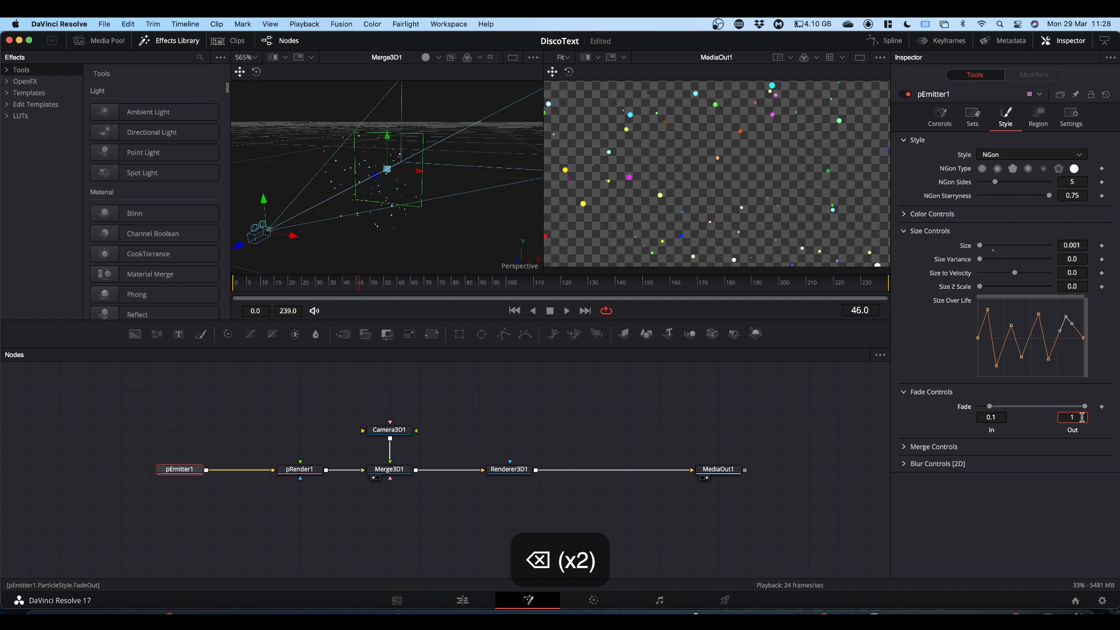
text(.9)
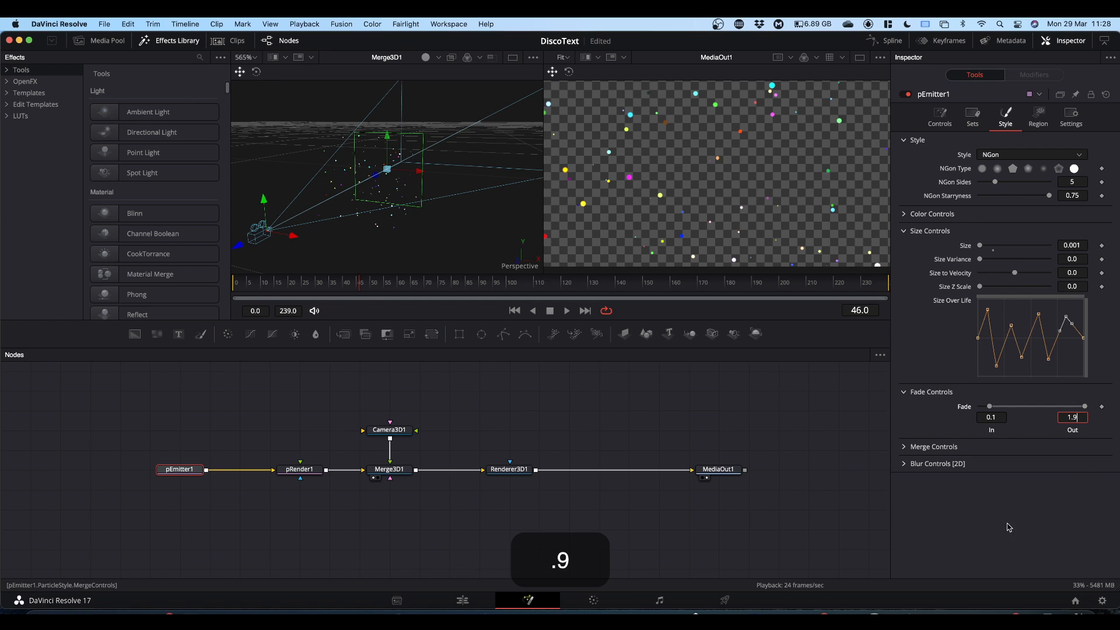
key(BackSpace)
key(BackSpace)
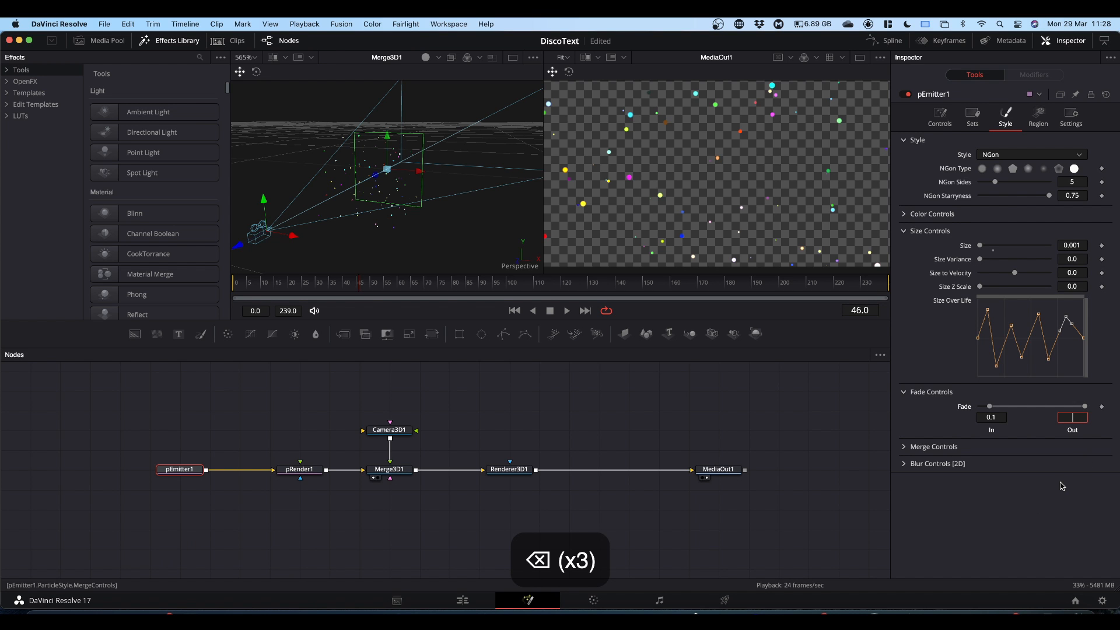
text(.)
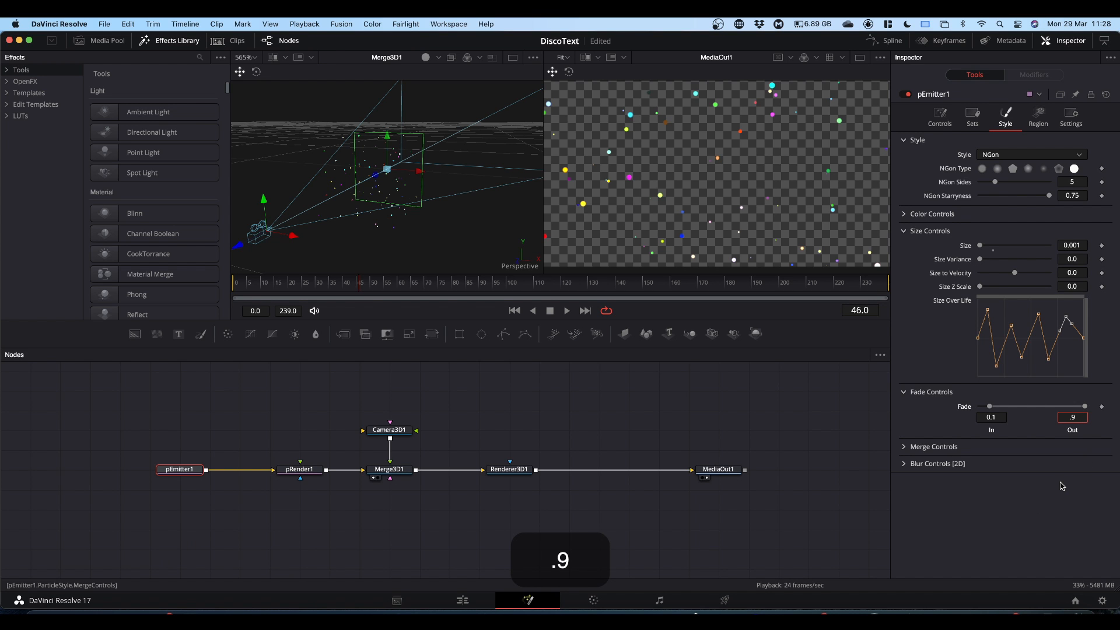
text(9)
click(1041, 516)
key(space)
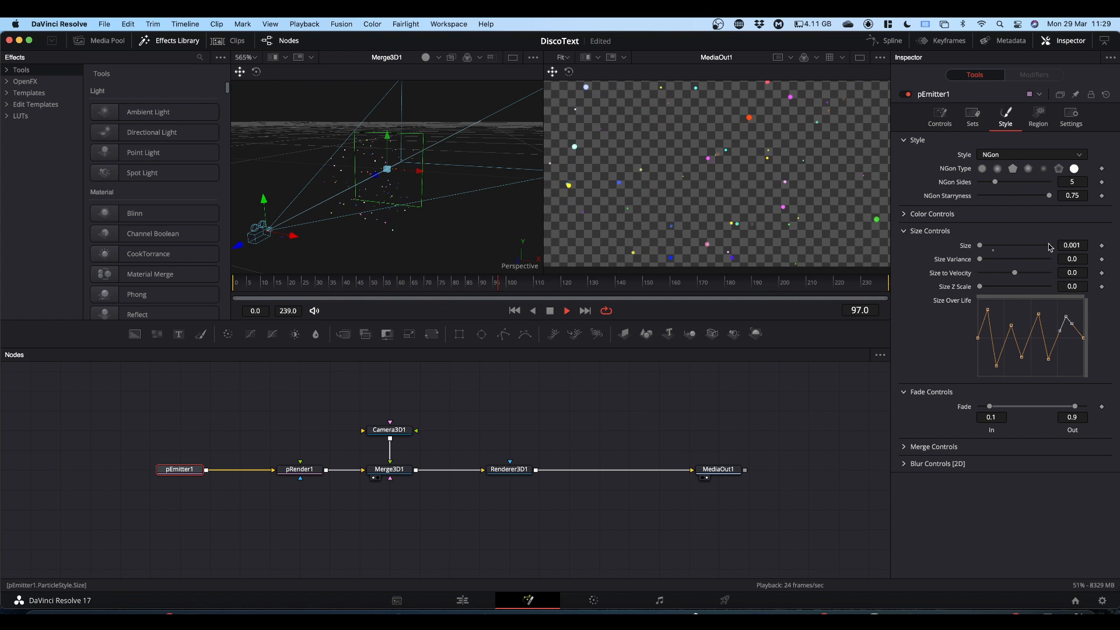
- Set the pEmitter's particle Size to 0.0011 and shift the camera, pRender1 and Merge3D1 nodes closer to the emitter
click(1072, 245)
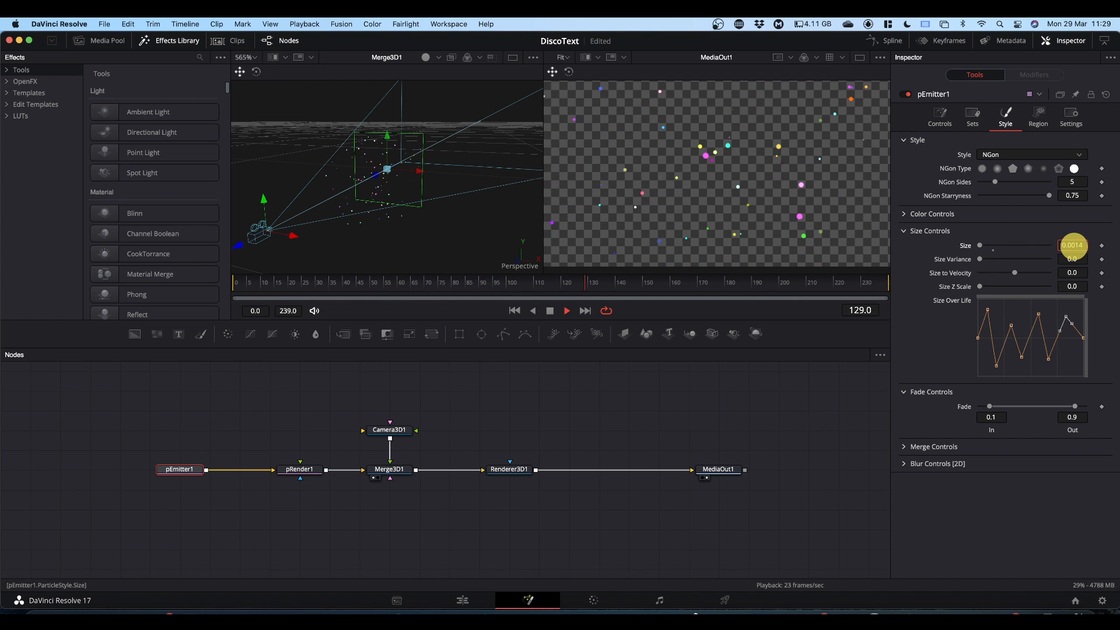
drag(1073, 245, 1069, 245)
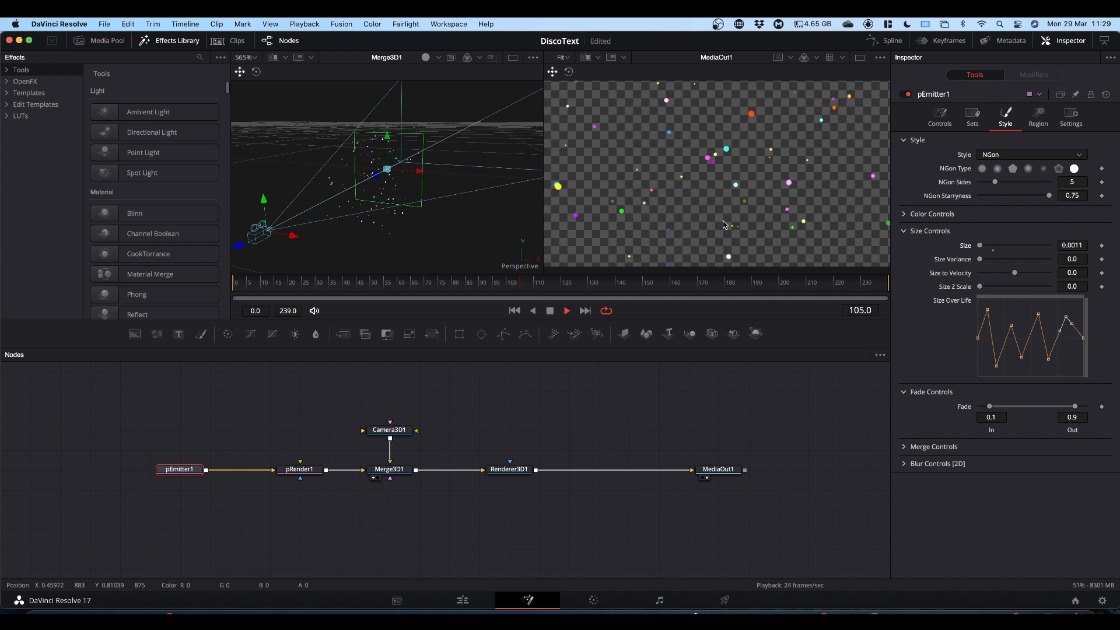
click(514, 471)
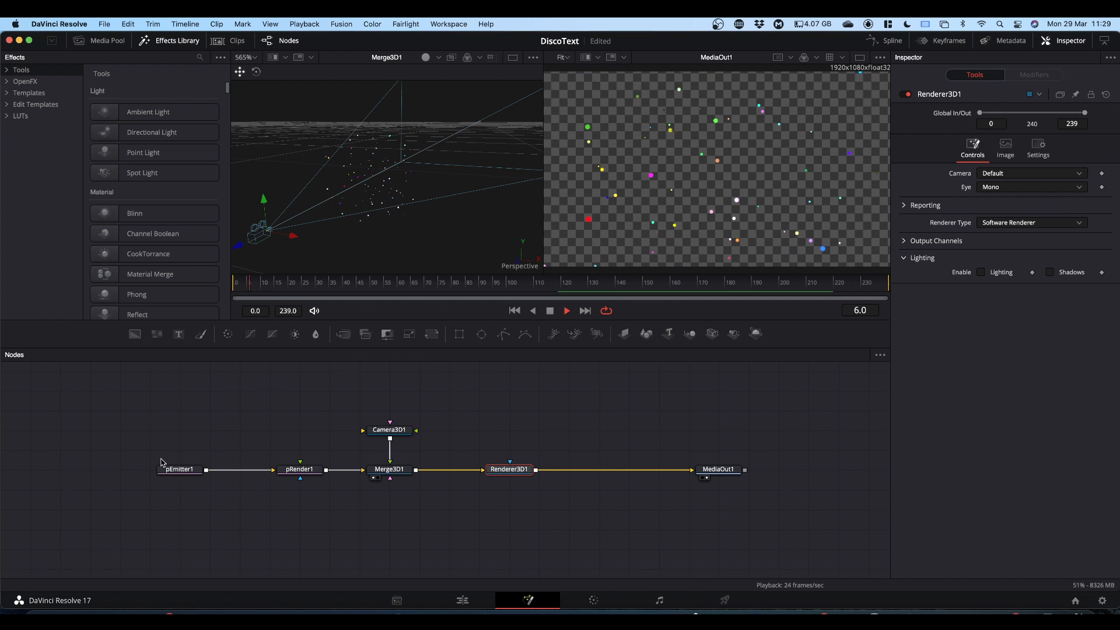
drag(162, 462, 222, 469)
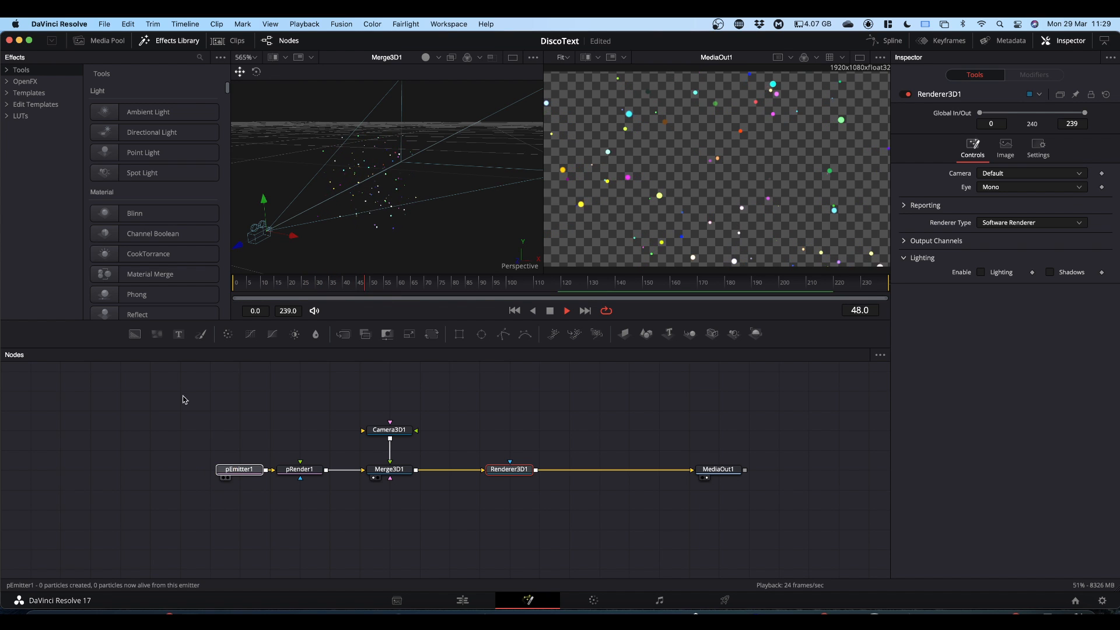
key(BackSpace)
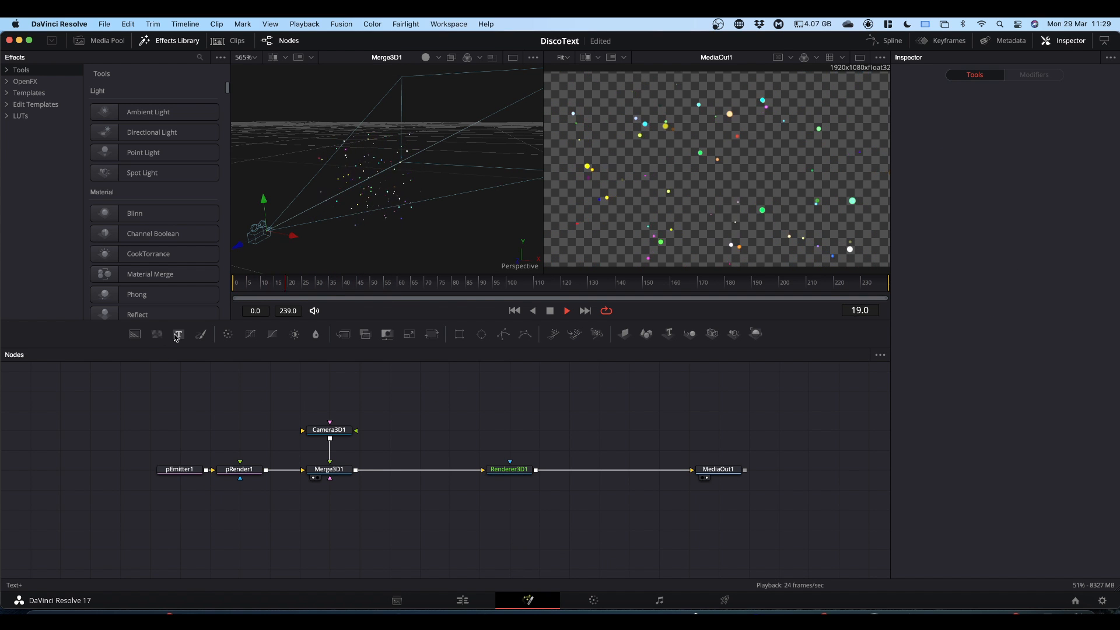
- Add a Text+ node above the Renderer3D1 node and enter a first name in capitals as its text
drag(179, 337, 466, 411)
click(957, 209)
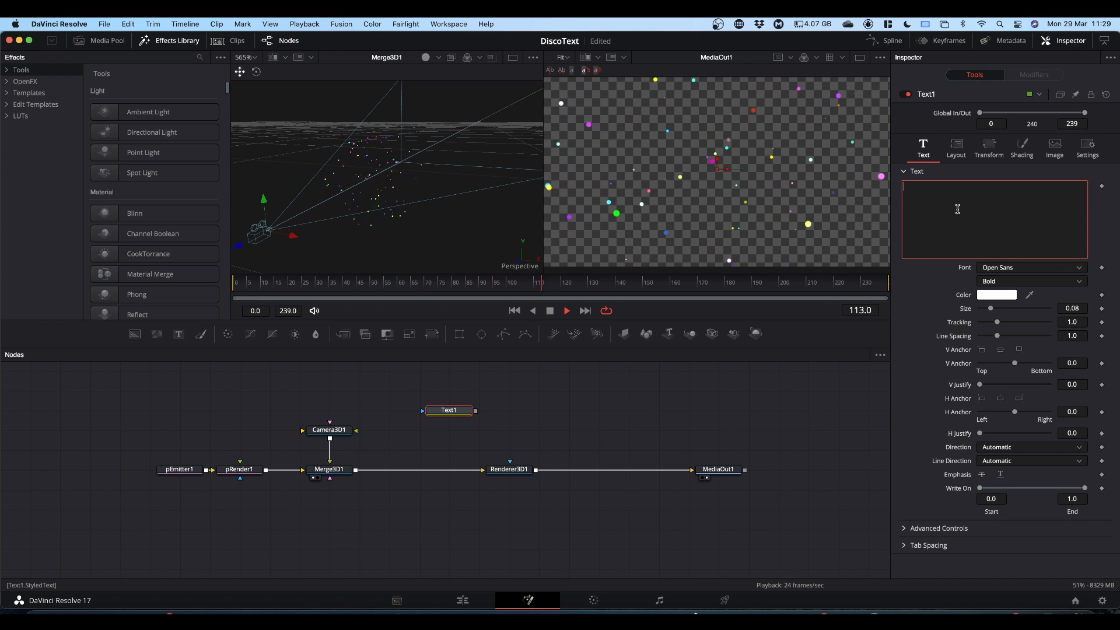
text(SIMON)
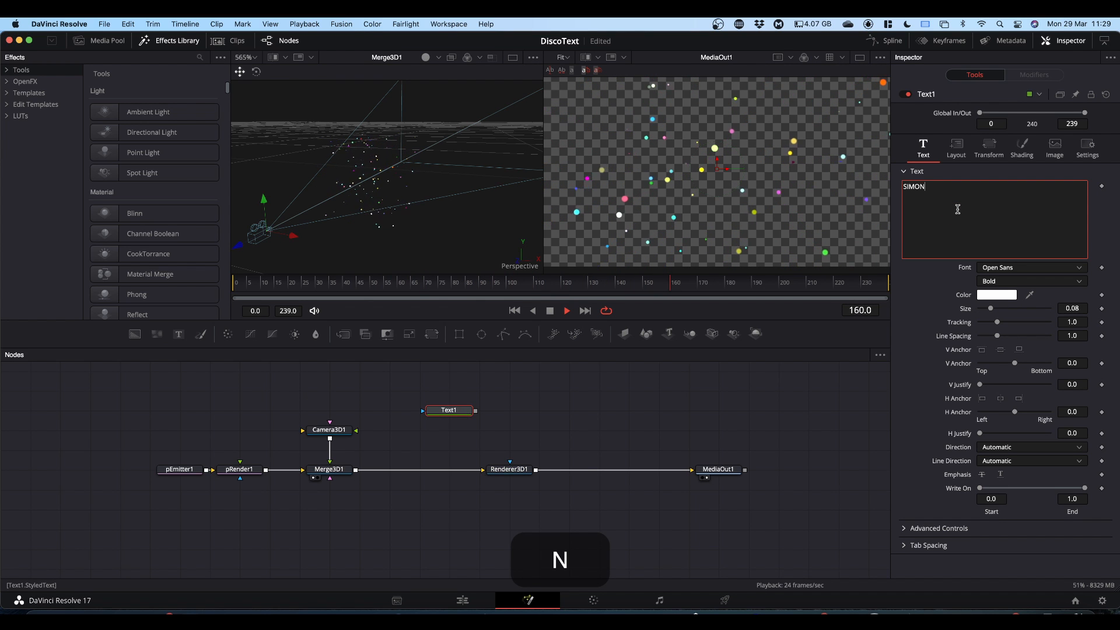
- Set the Text1 font to Rubik Black Italic, preview the text in the output viewer, and enlarge its size to 0.1929
click(1007, 269)
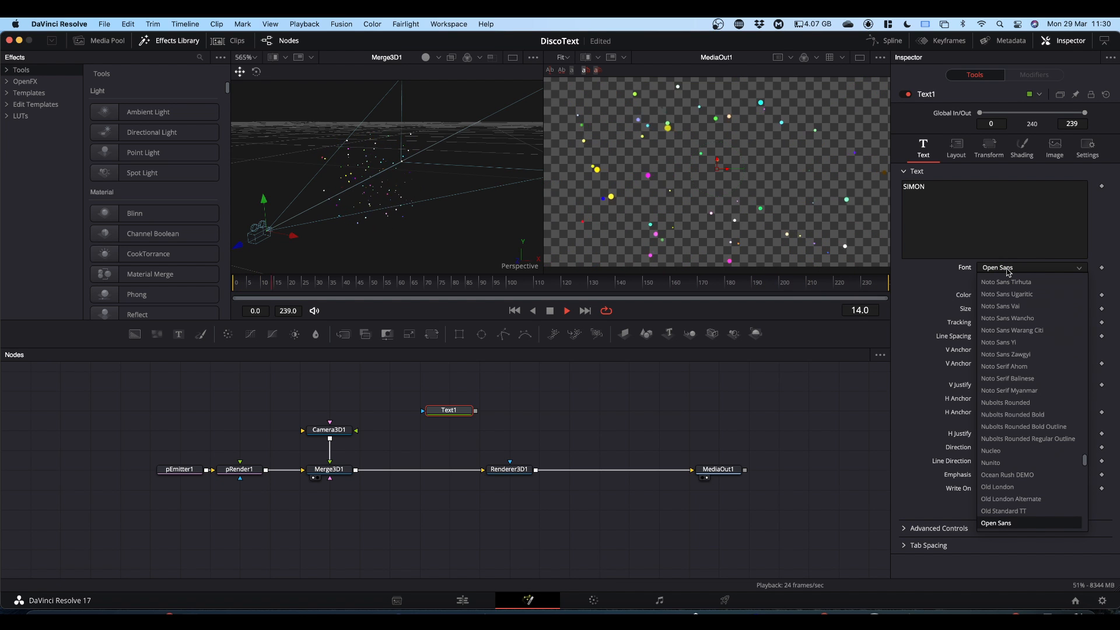
text(ru)
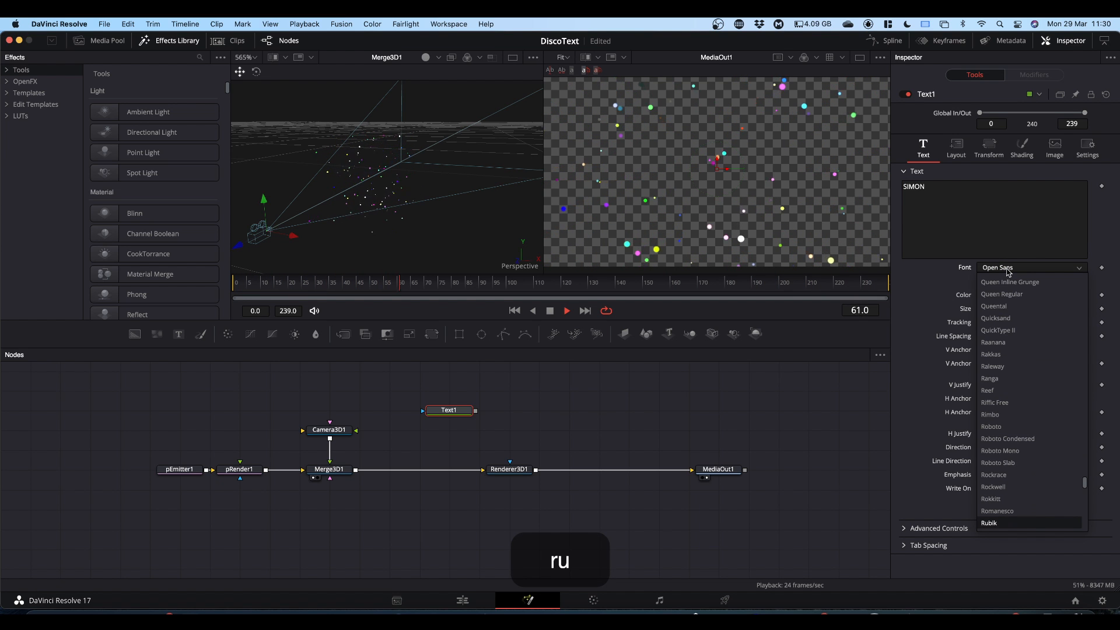
key(Return)
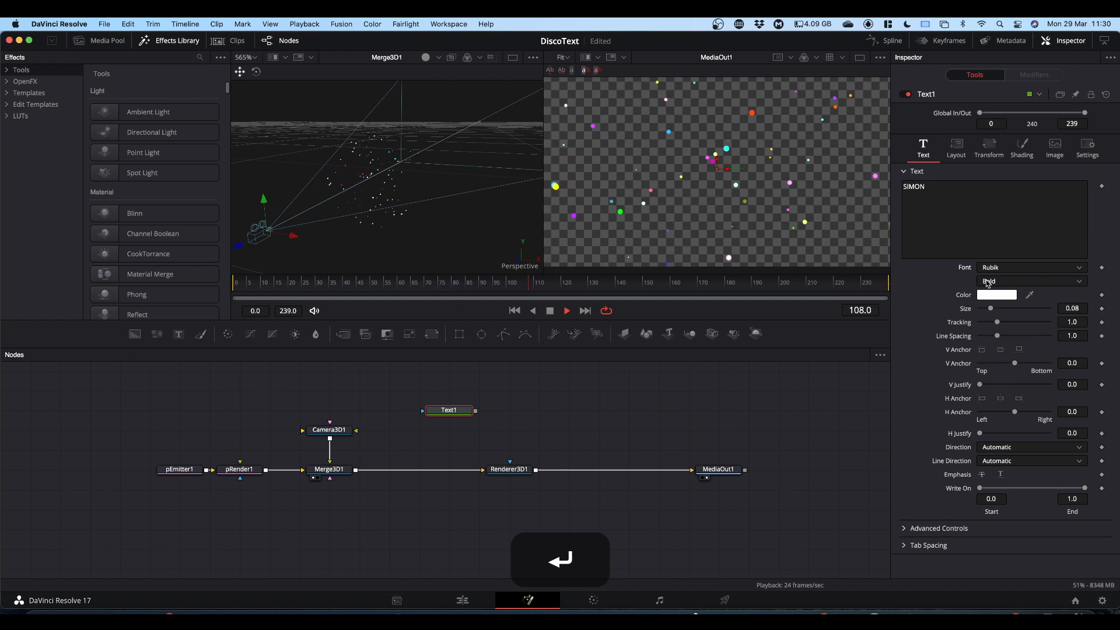
click(998, 281)
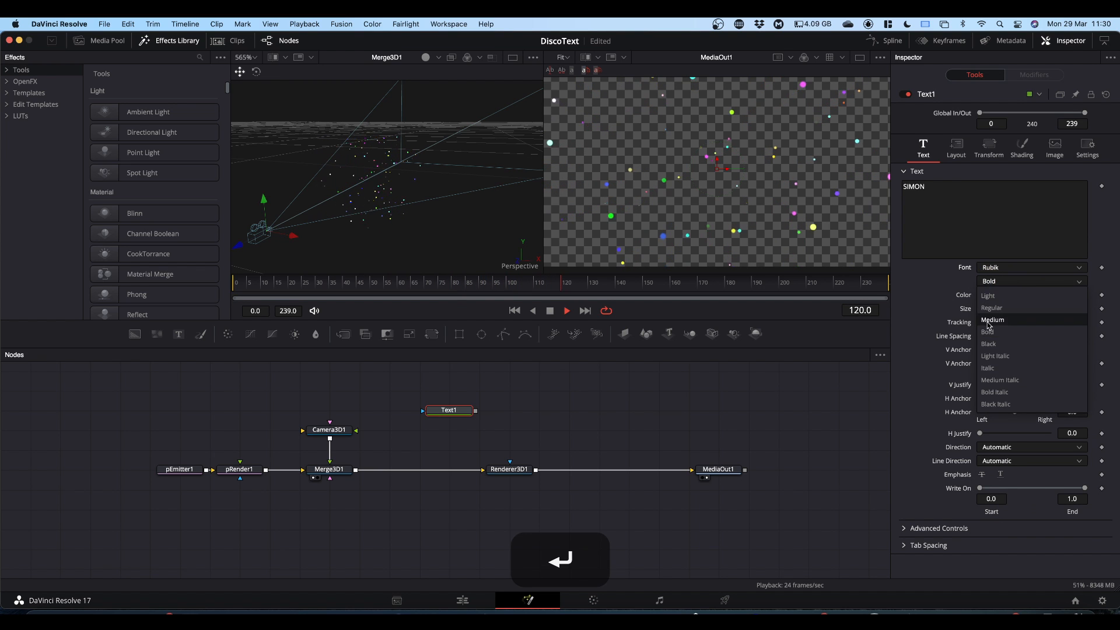
click(995, 404)
drag(450, 410, 651, 197)
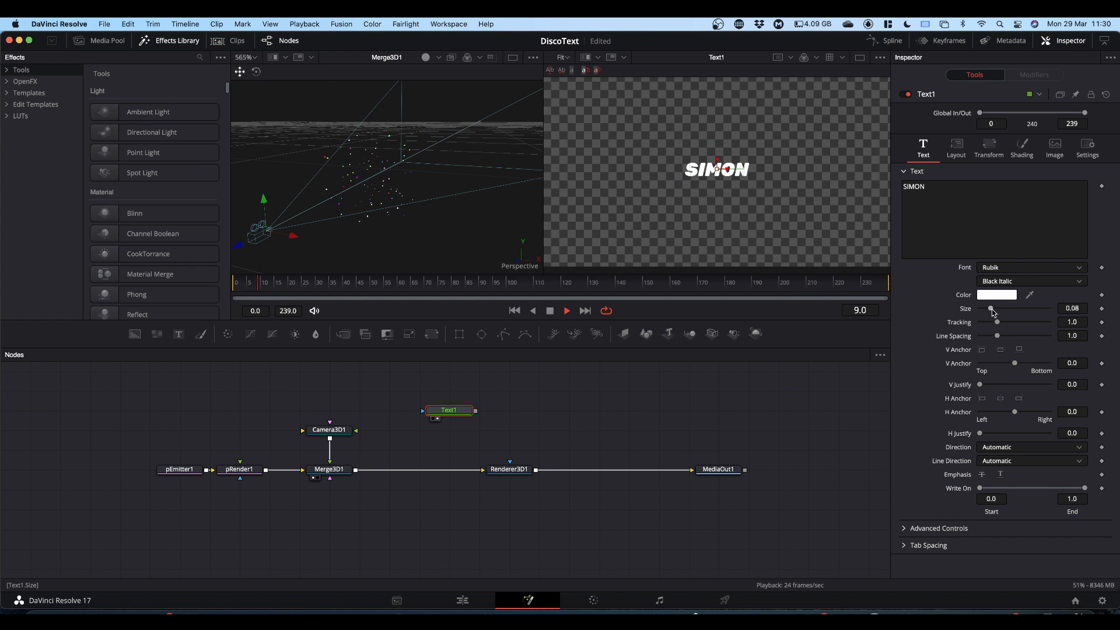
drag(991, 309, 1005, 311)
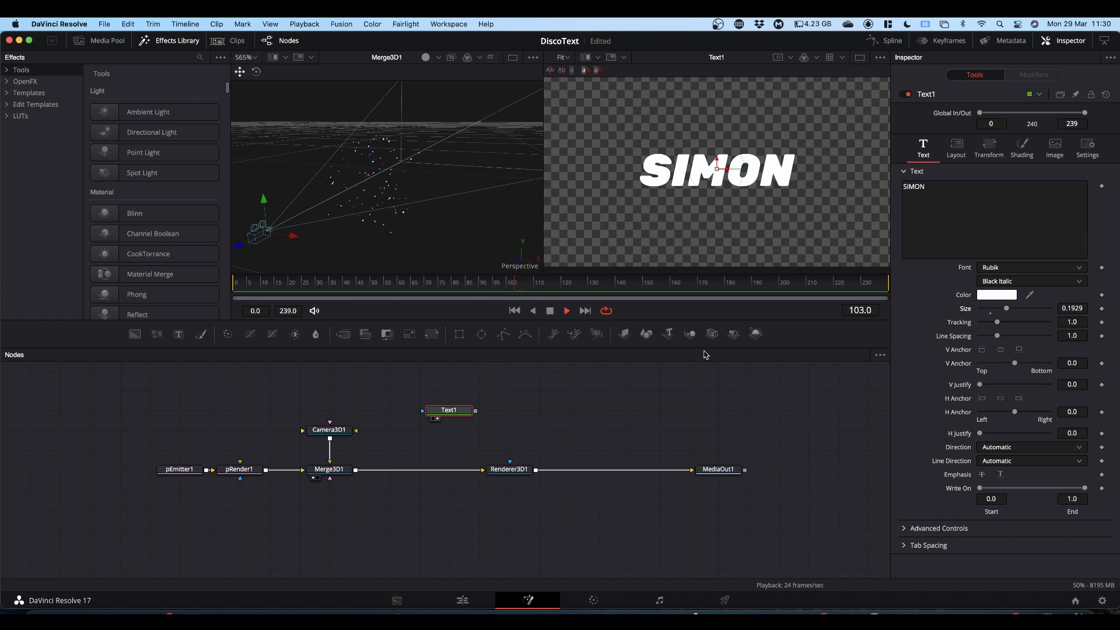
- Bring MediaOut1 back into the output viewer and connect Text1 to Renderer3D1's effect mask, with Text1 placed before the renderer
drag(718, 469, 707, 207)
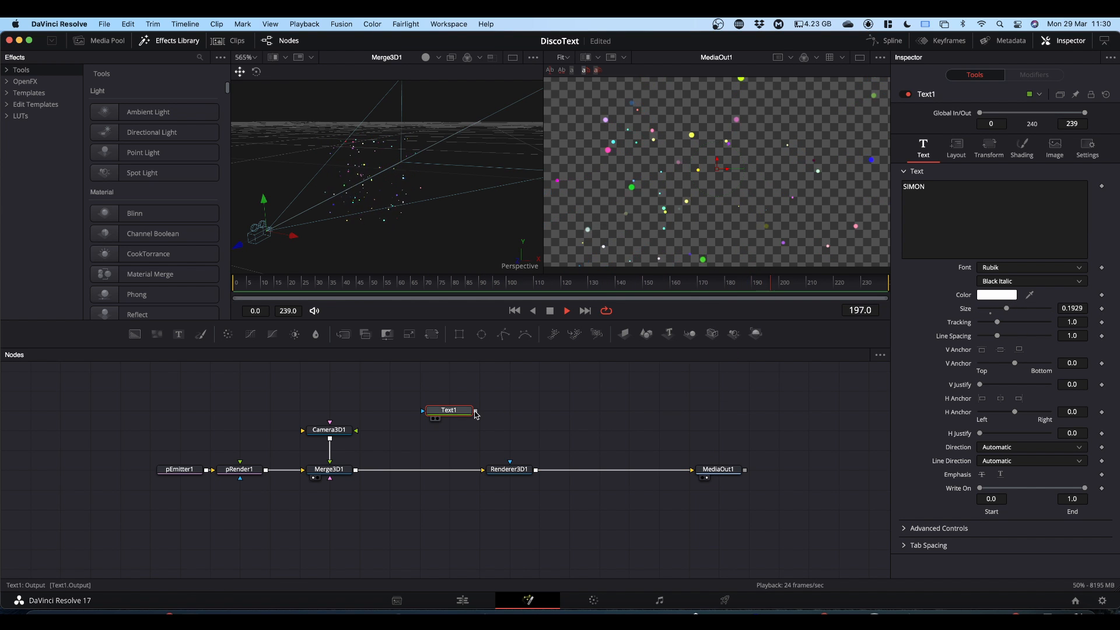
drag(476, 410, 509, 463)
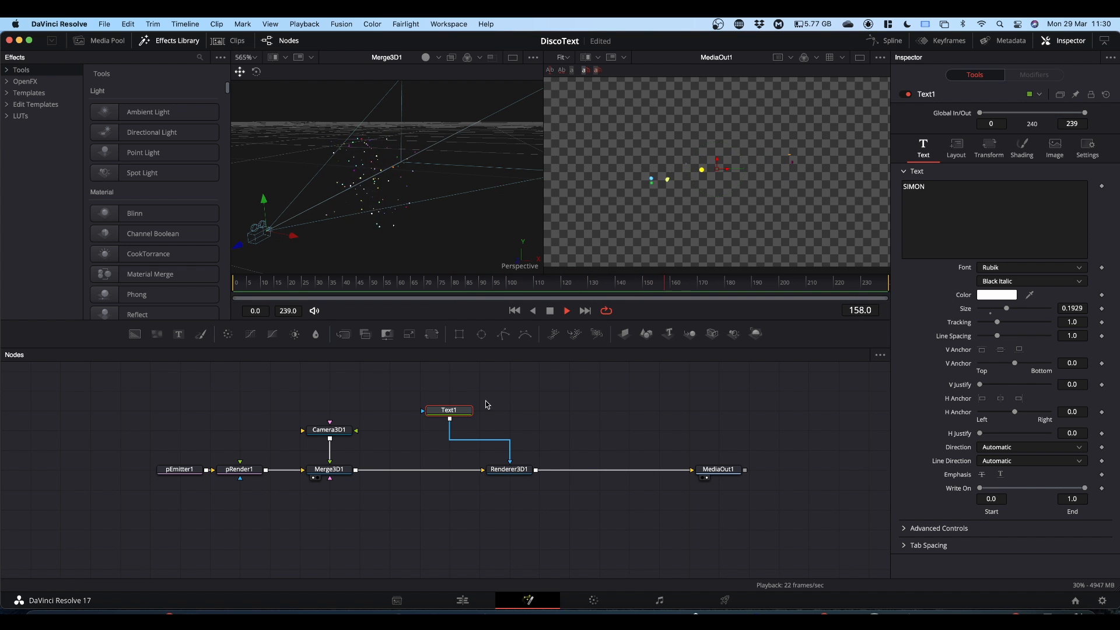
drag(458, 412, 441, 413)
click(424, 410)
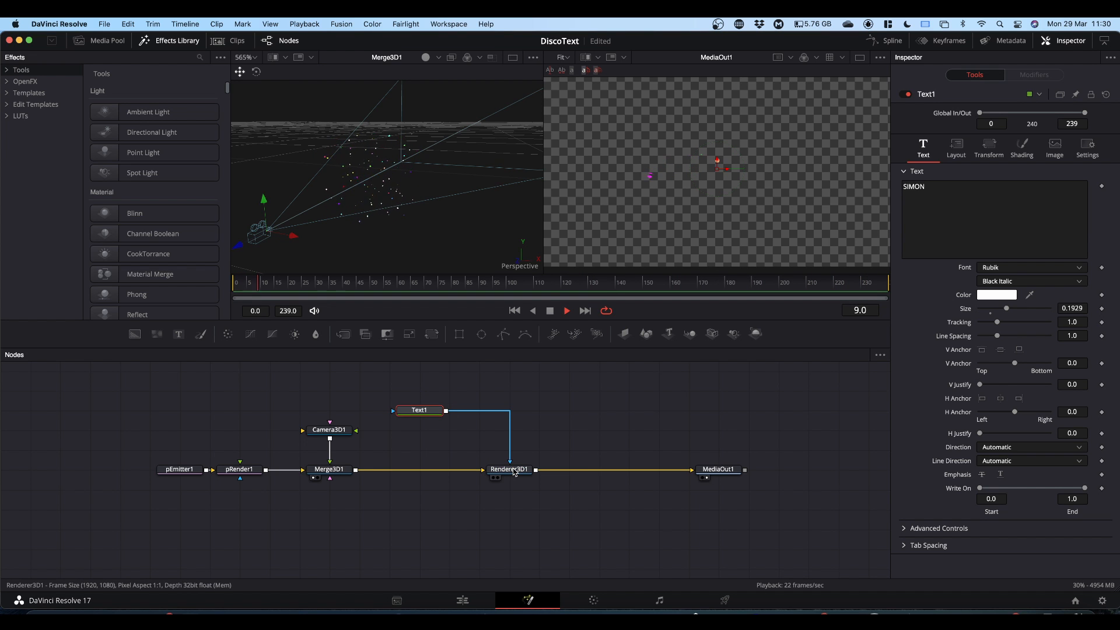
- Paste an instance of Text1, remove the automatically added merge, and place the instance between Renderer3D1 and MediaOut1, above the node chain
key(super+c)
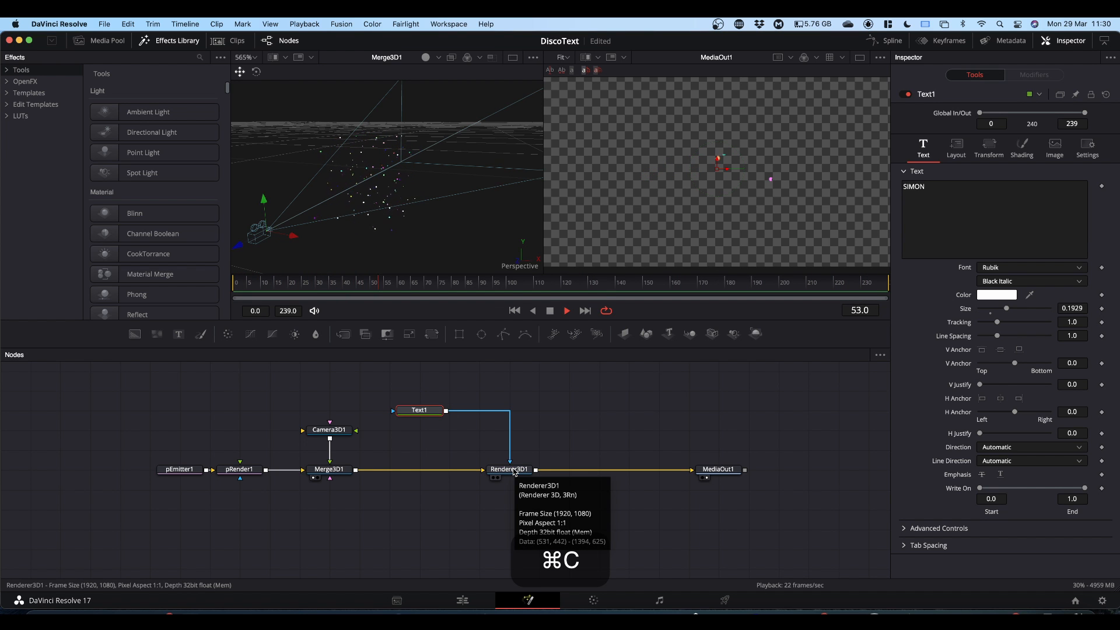
key(shift)
key(super)
key(shift+super+v)
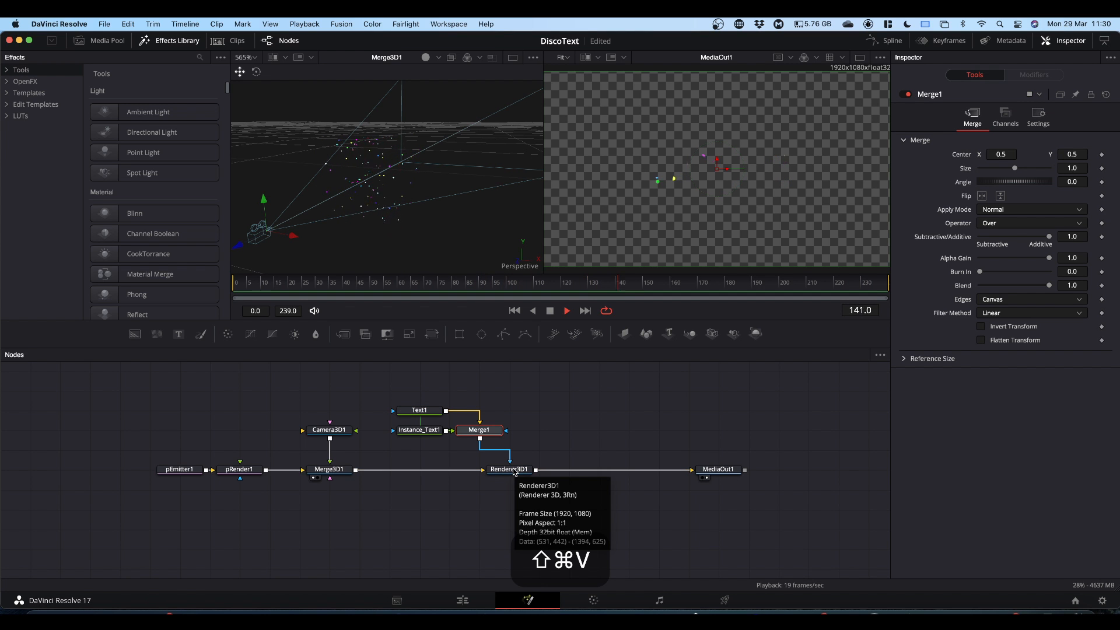
key(BackSpace)
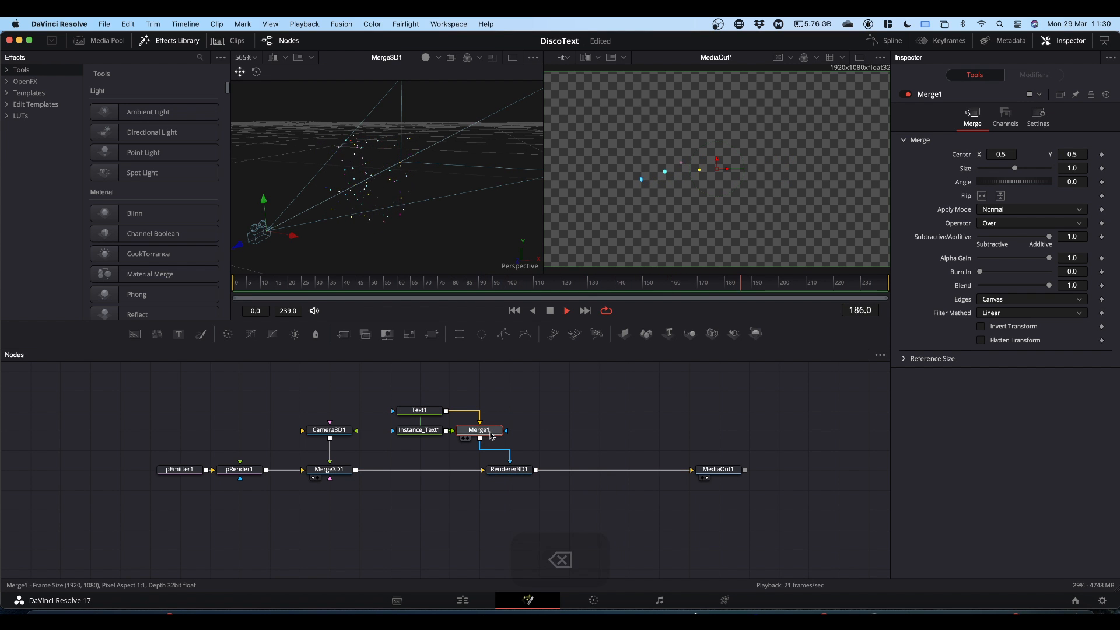
drag(411, 432, 577, 406)
click(604, 414)
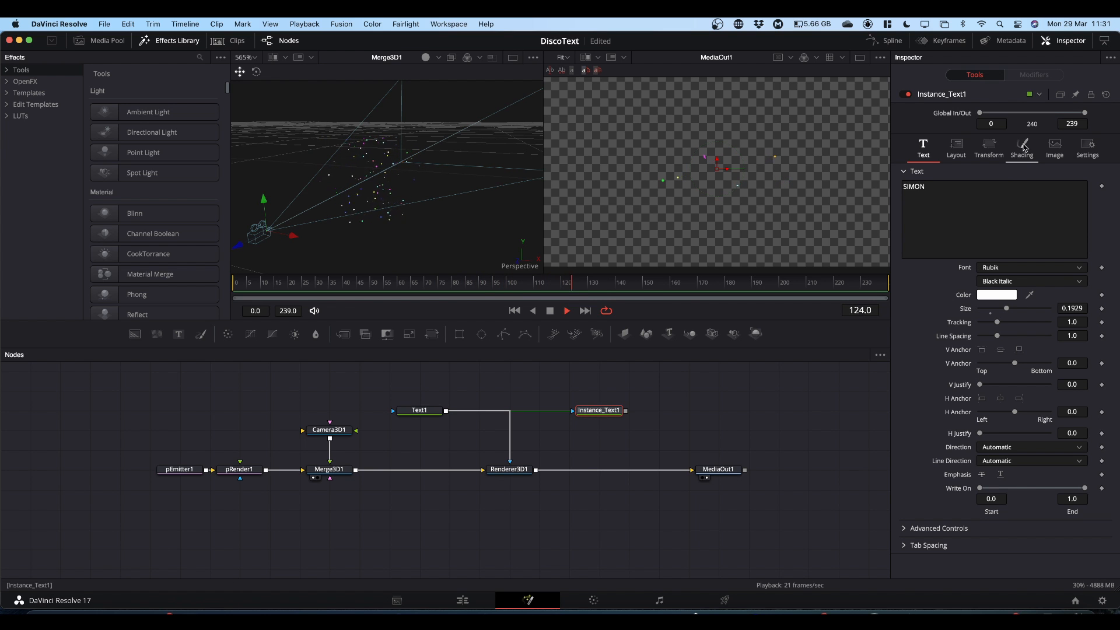
- Deinstance the shading Appearance of Instance_Text1, switch it to text outline, and merge the instance over the Renderer3D1 output
click(1022, 148)
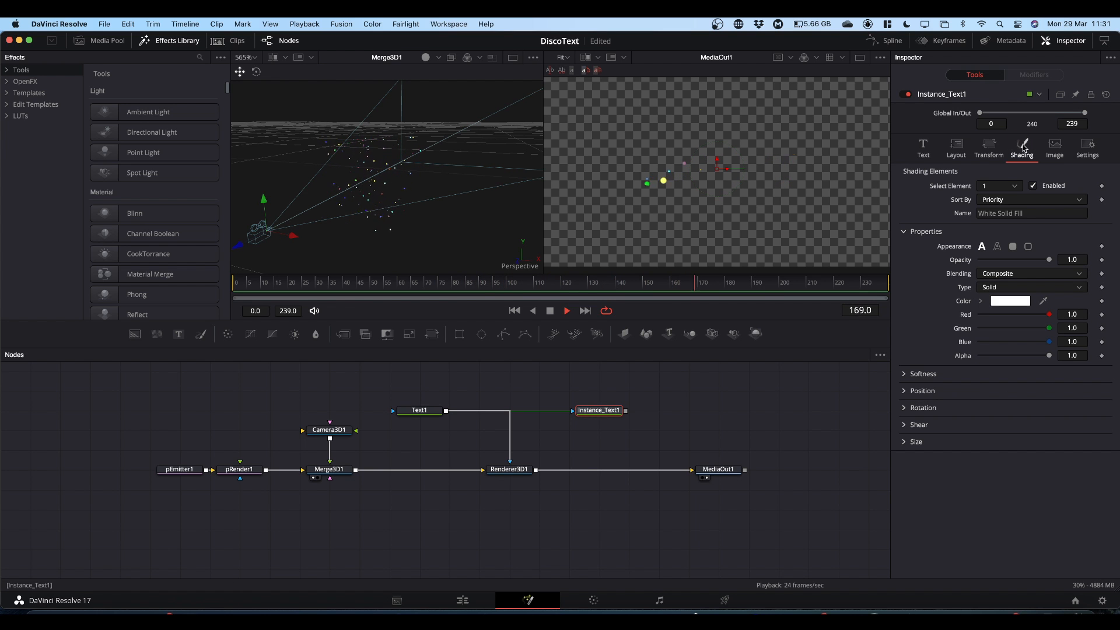
right_click(952, 251)
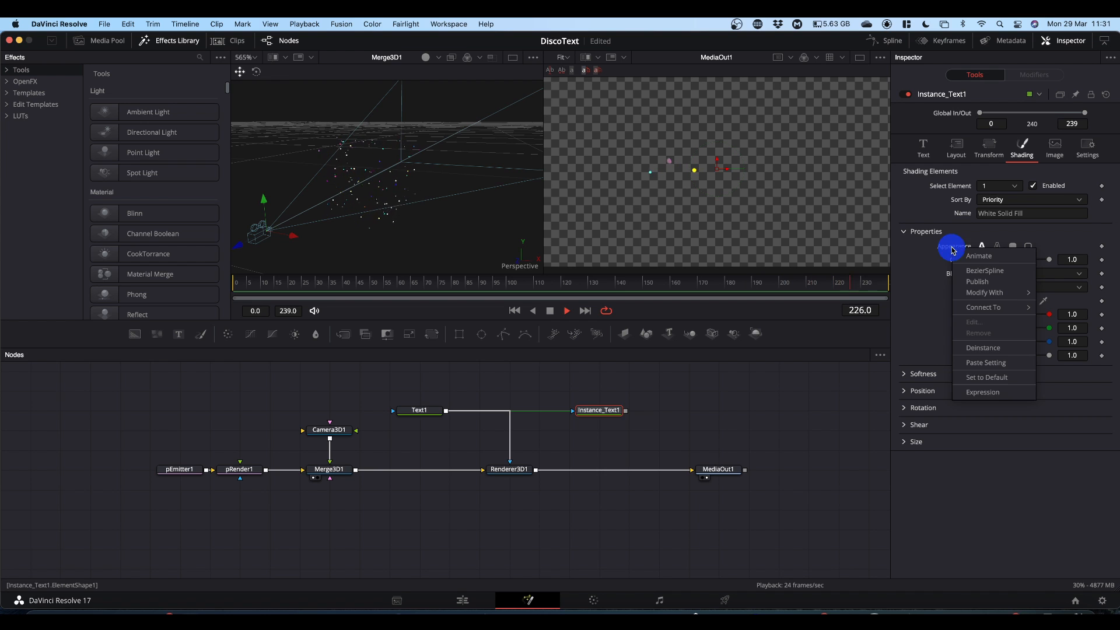
click(979, 348)
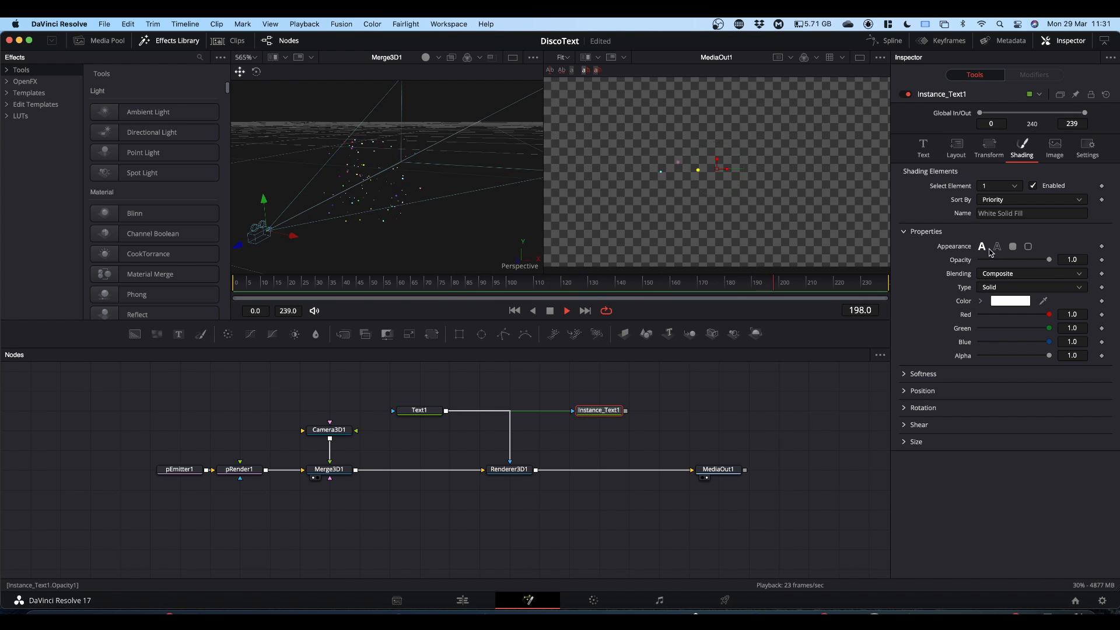
click(997, 247)
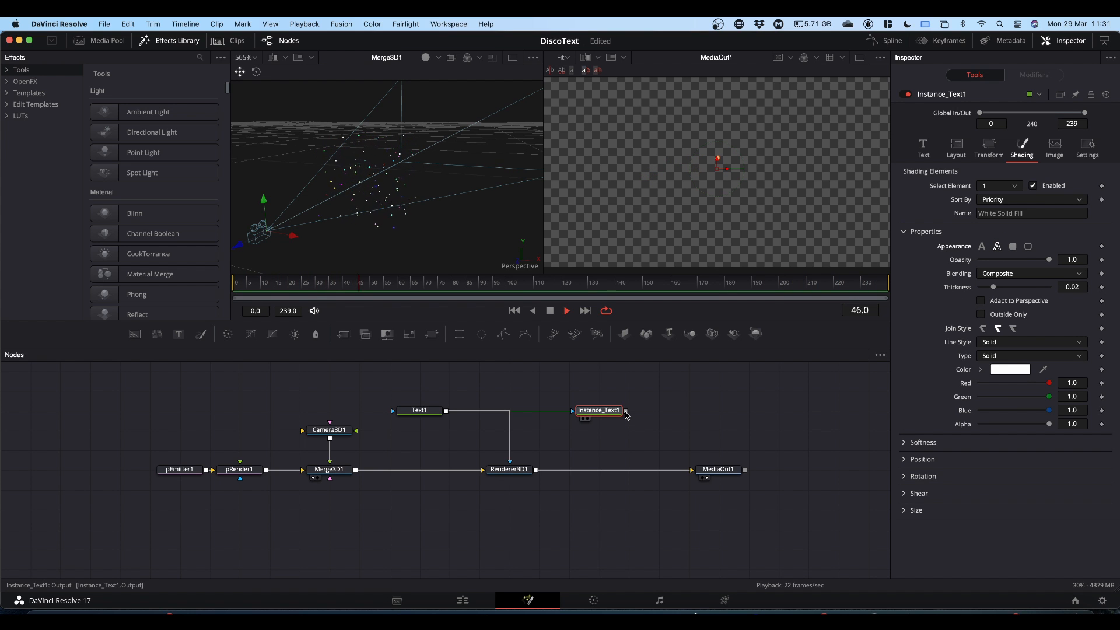
drag(625, 412, 532, 467)
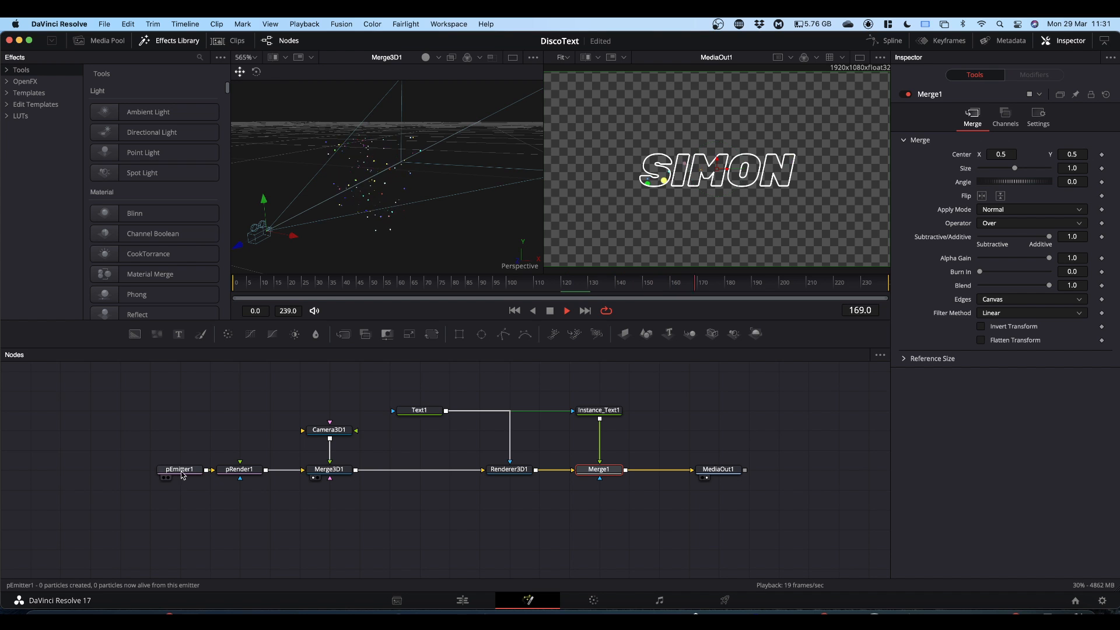
- Raise the pEmitter's Number value to emit more particles inside the text
click(183, 472)
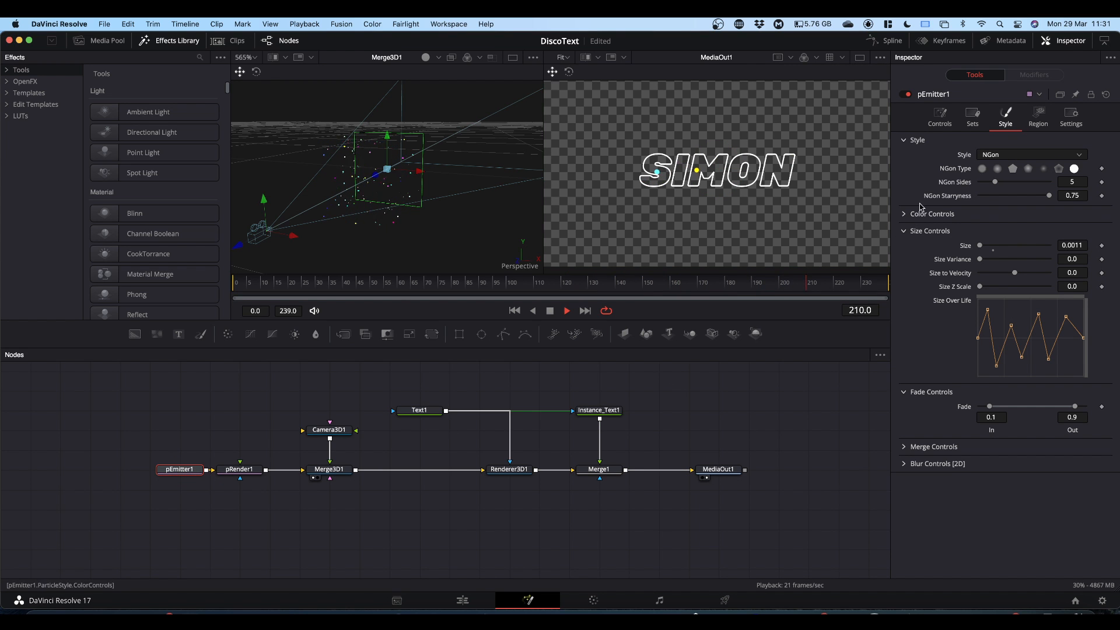
click(945, 115)
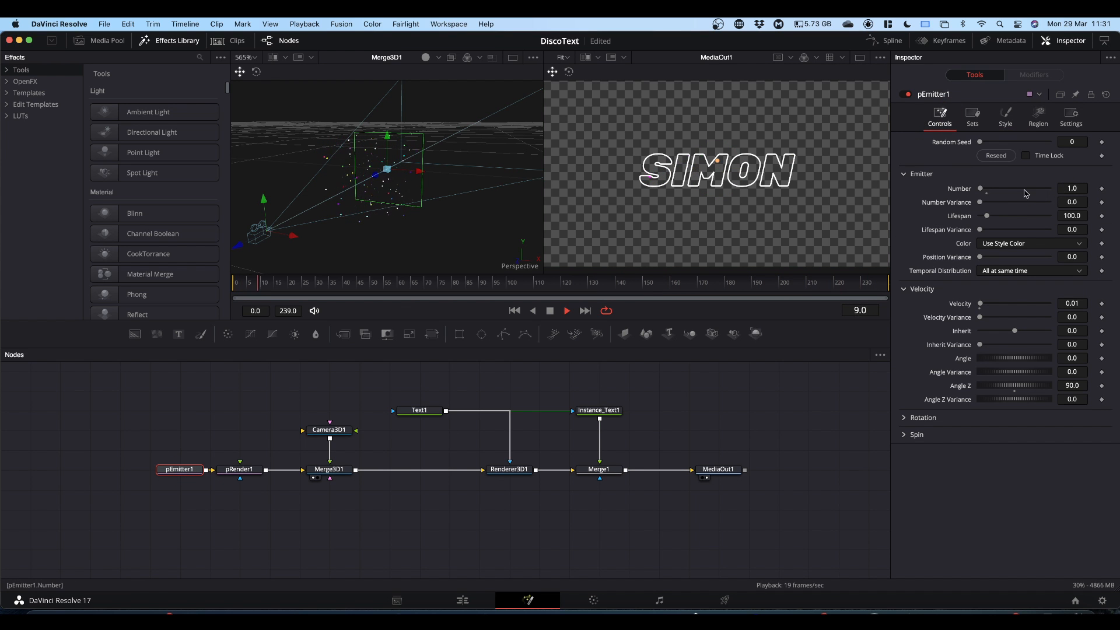
drag(1069, 189, 1082, 189)
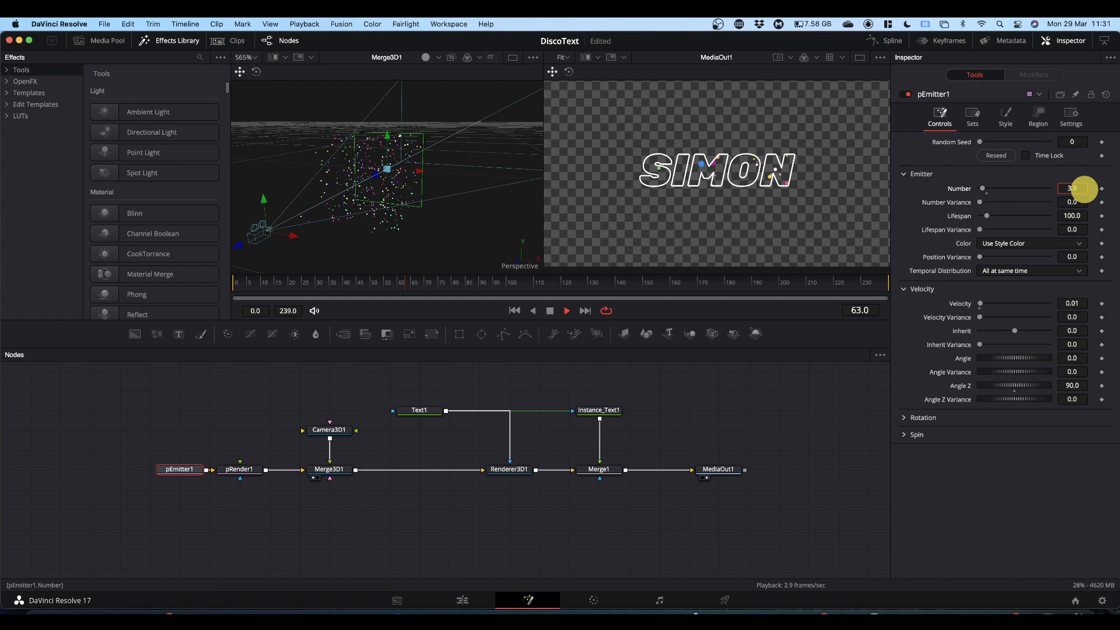
drag(1083, 189, 1076, 188)
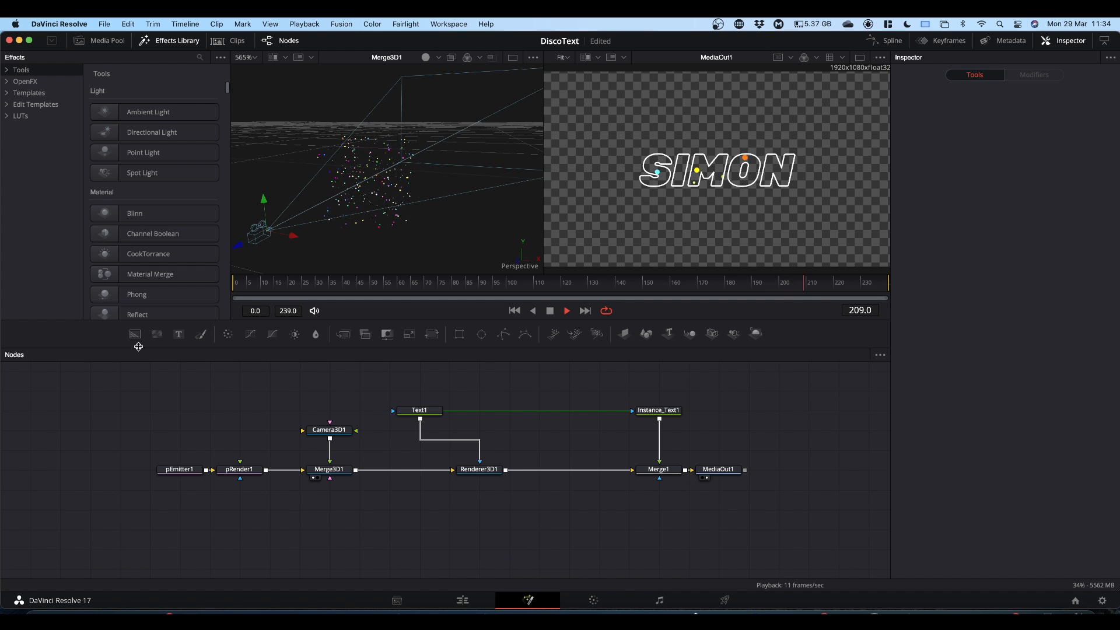
- Add a black Background node, merge the Renderer3D1 output over it, and align the new merge with the main node chain
drag(135, 334, 472, 497)
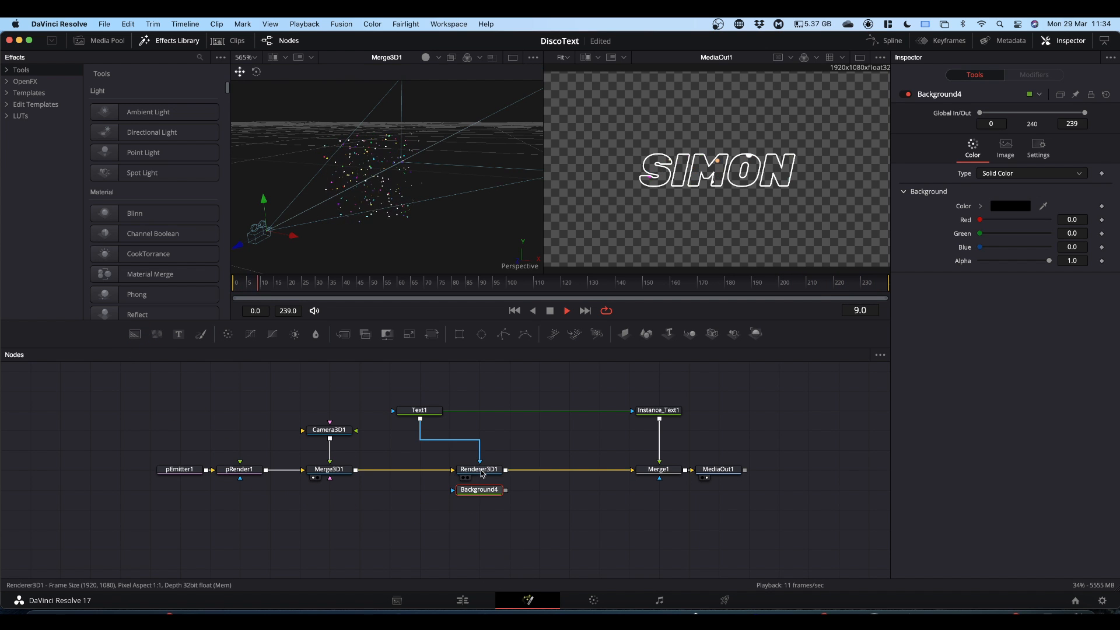
drag(507, 473, 631, 472)
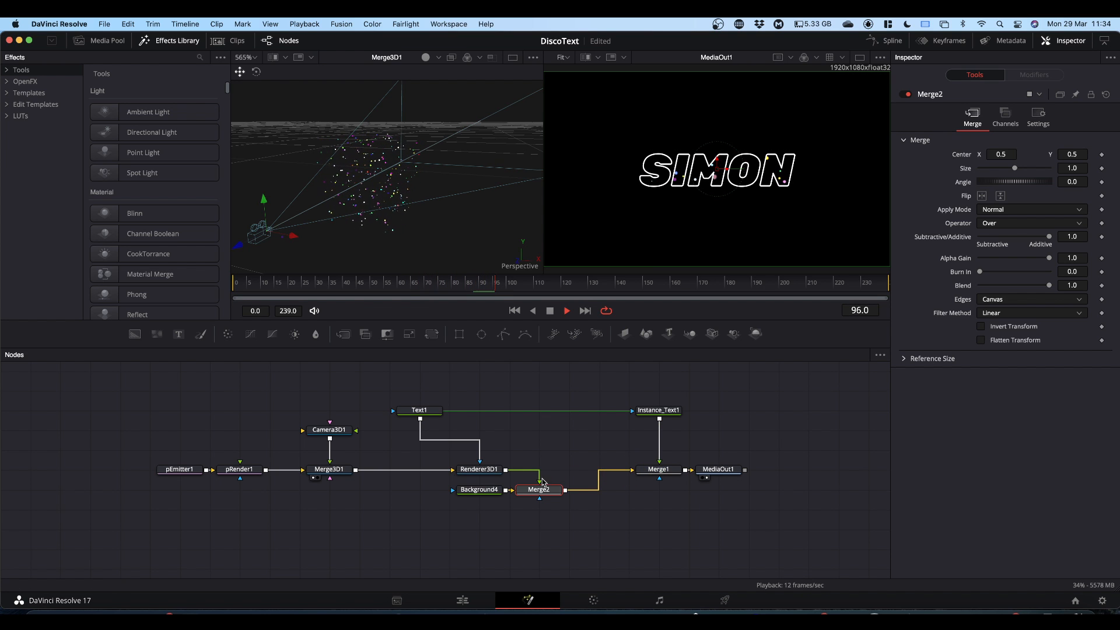
drag(541, 488, 571, 467)
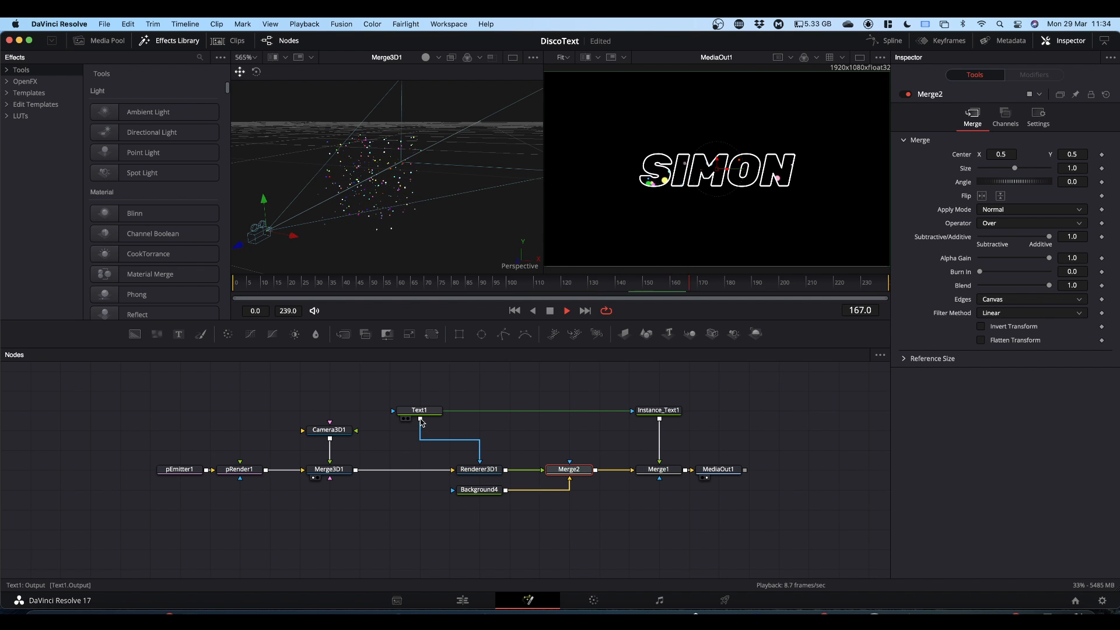
- Mask the Background node with Text1, align Text1 above the renderer, and select both nodes together with Renderer3D1 and Merge2
drag(421, 420, 486, 505)
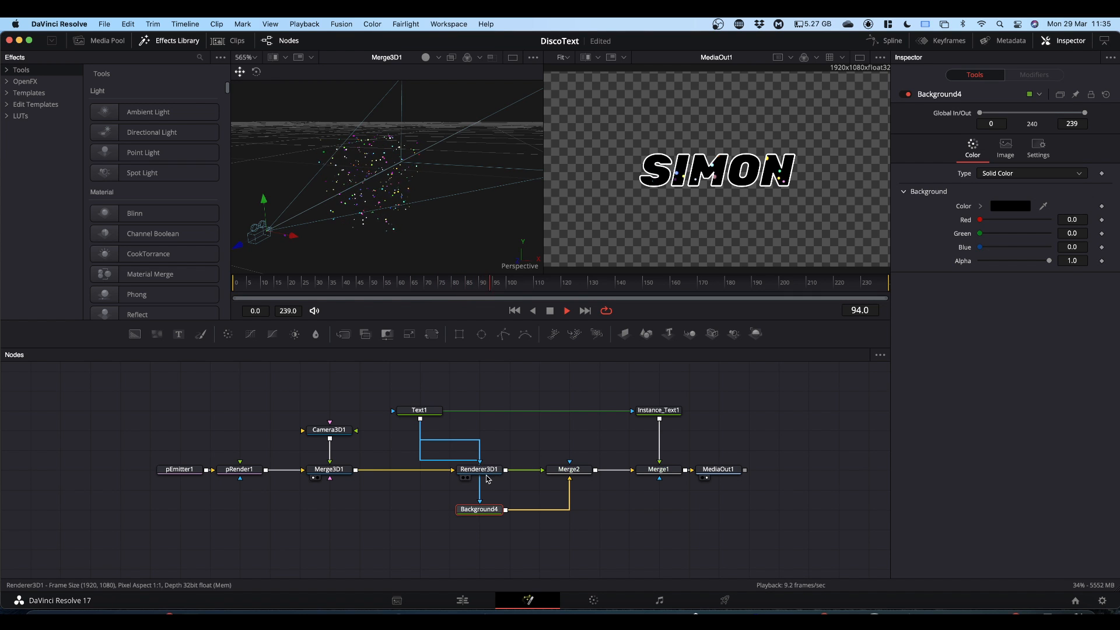
drag(423, 413, 496, 438)
click(489, 510)
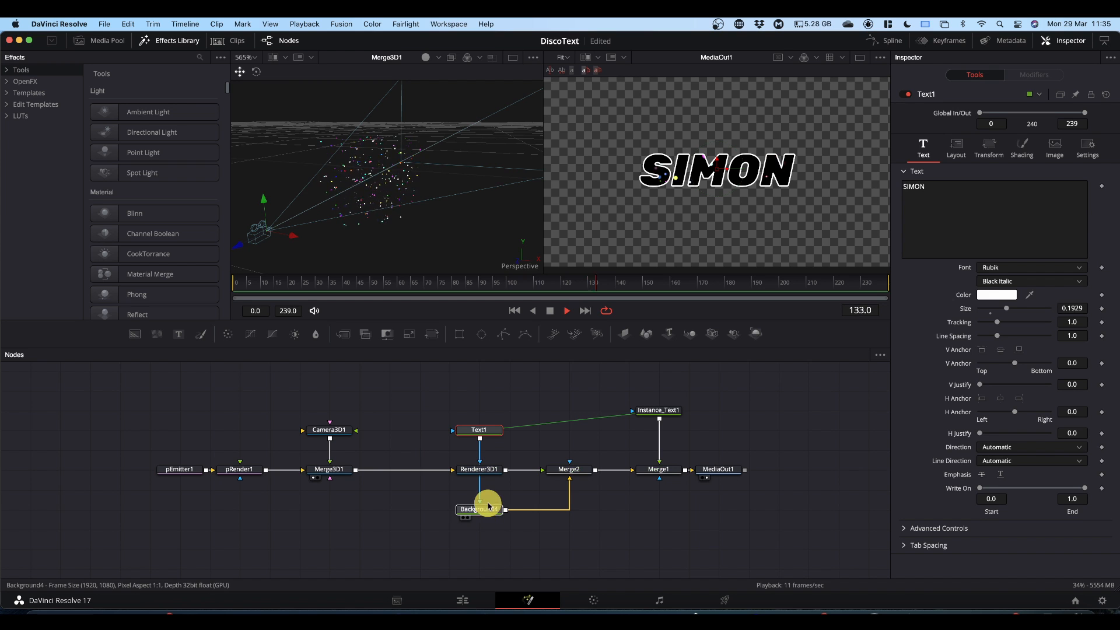
drag(437, 389, 586, 534)
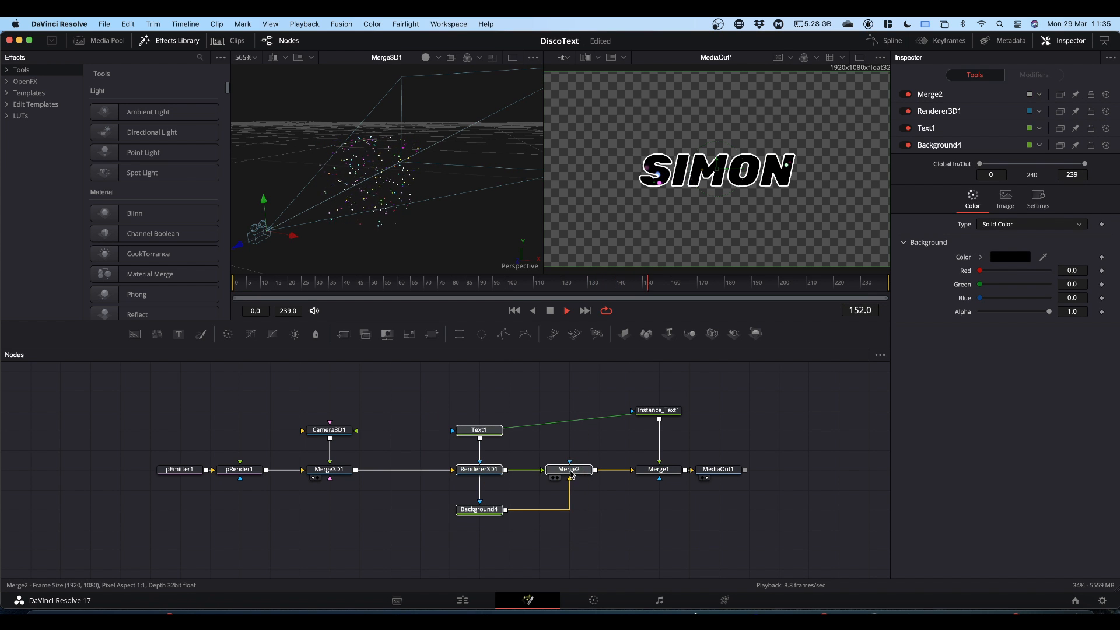
- Shift Text1, Renderer3D1, Background4 and Merge2 closer to Merge3D1, leaving room for more nodes between Merge2 and Merge1
drag(579, 477, 489, 478)
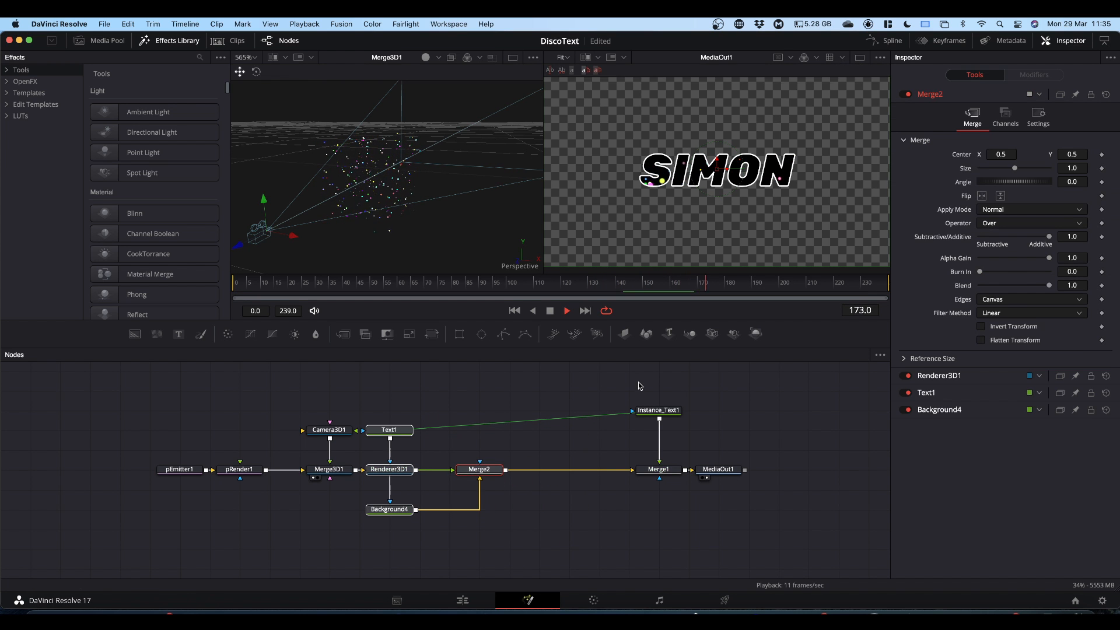
mouse_move(635, 383)
mouse_down()
mouse_move(679, 502)
mouse_move(549, 477)
mouse_move(657, 472)
mouse_up()
click(657, 470)
drag(495, 470, 467, 470)
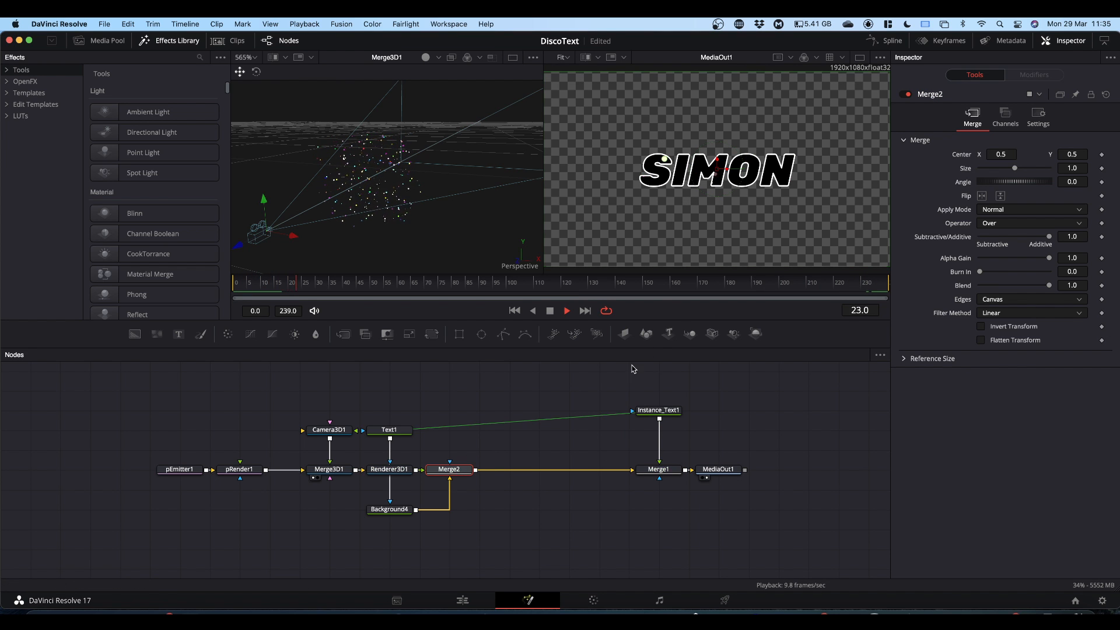
- Thin the outline of Instance_Text1 to a thickness of about 0.01
click(658, 413)
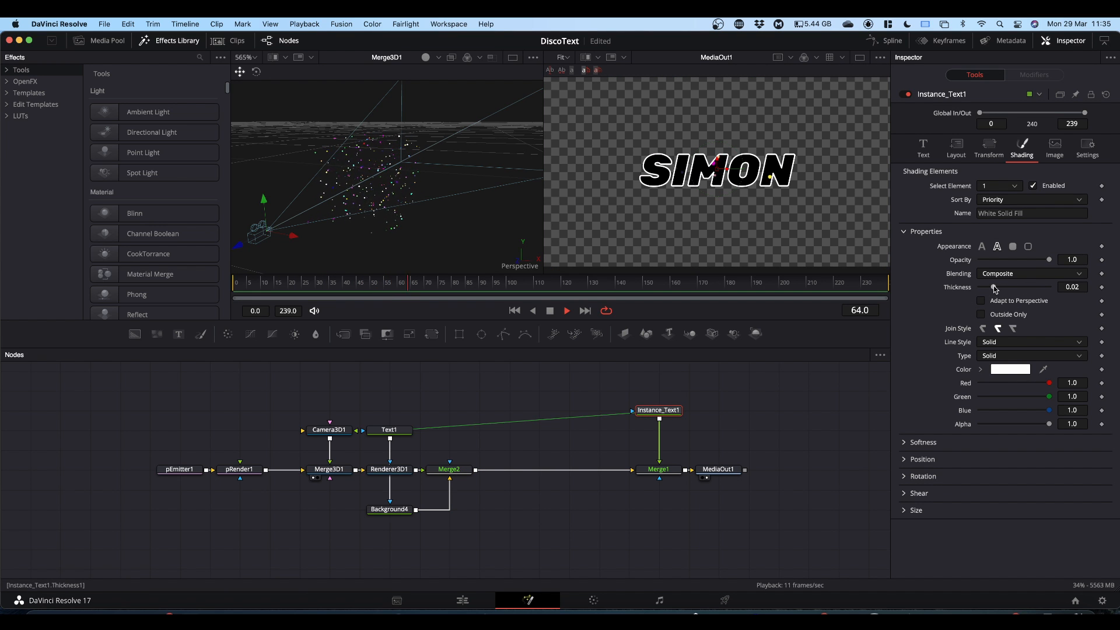
drag(995, 288, 989, 288)
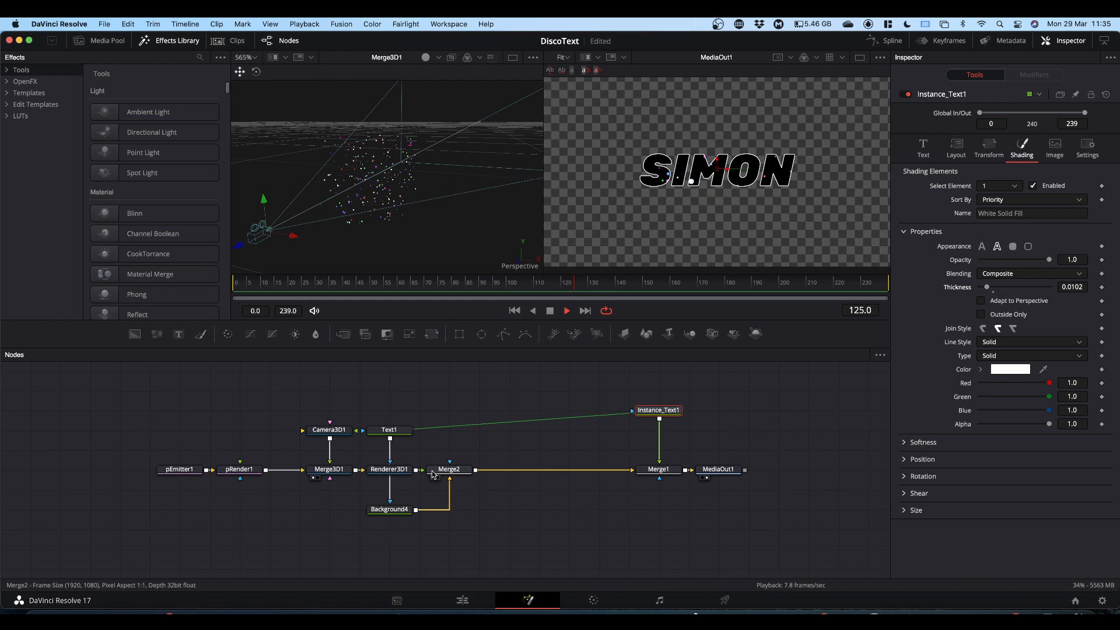
- Insert a Rays node directly after Merge2 in the main node chain
click(461, 471)
key(shift+space)
text(glow)
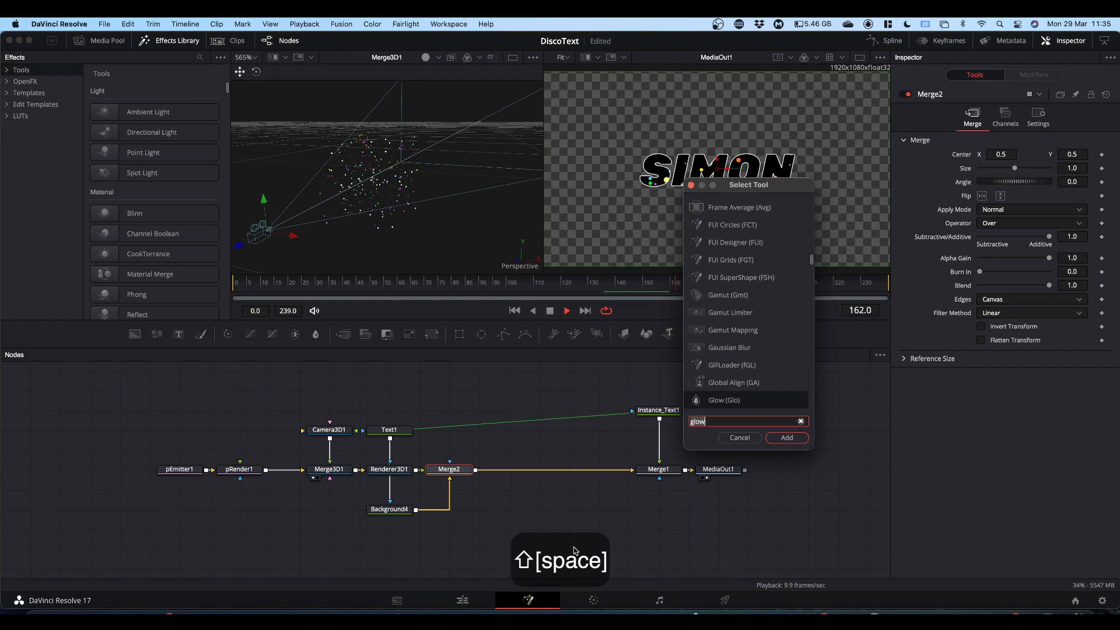
key(BackSpace)
key(BackSpace)
key(BackSpace)
key(BackSpace)
text(rays)
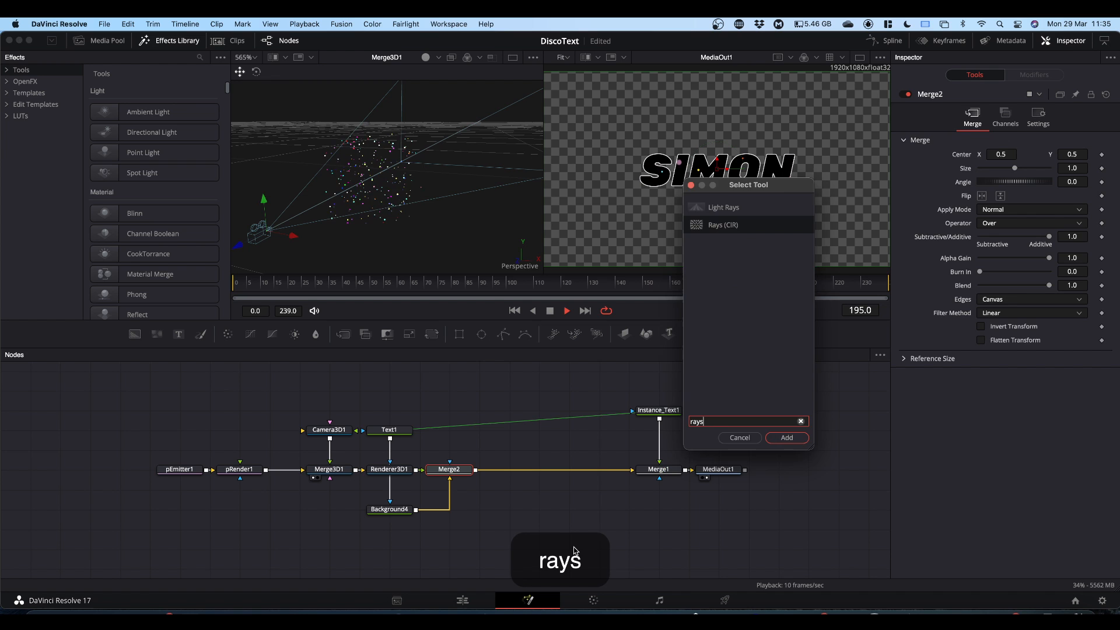
key(Return)
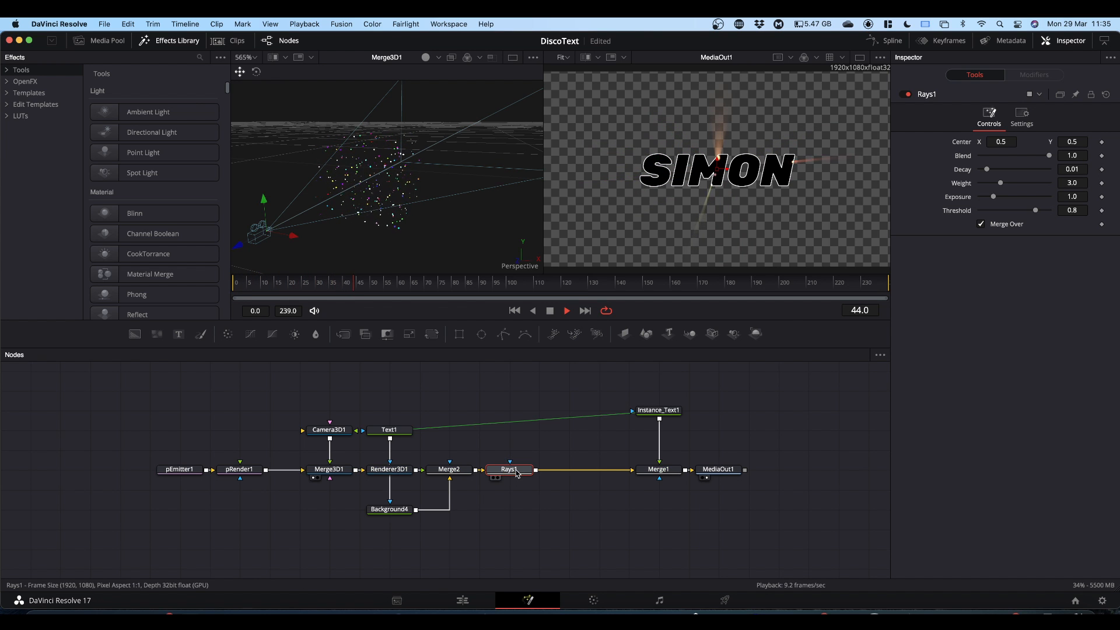
- Insert a Glow node after Rays1 and raise its Glow to about 0.819 and its Glow Size to about 19.7
text(glow)
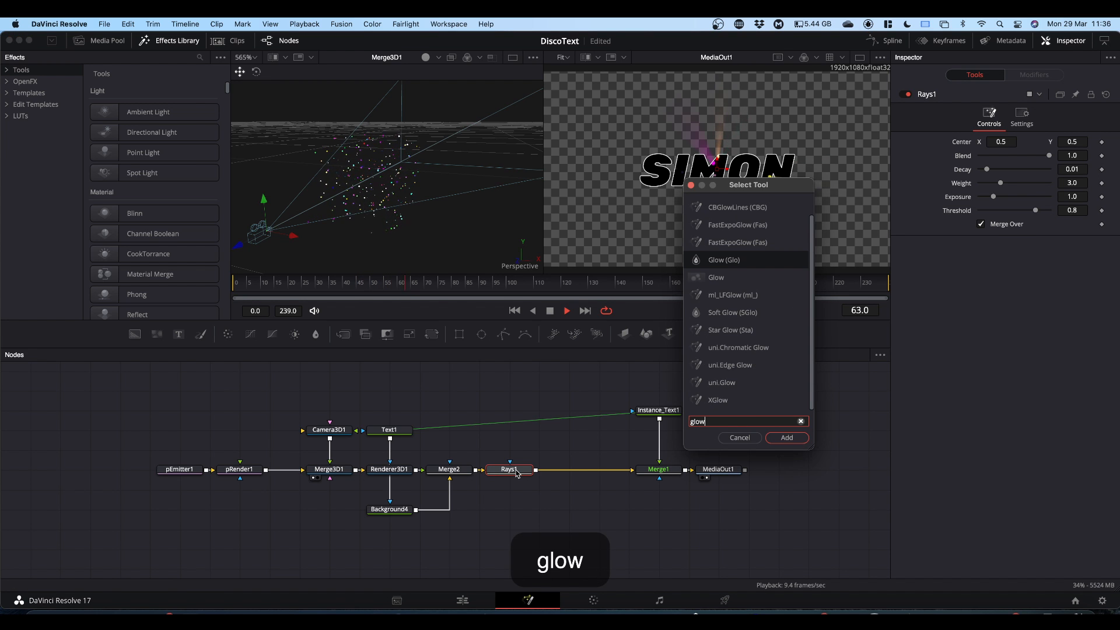
key(Return)
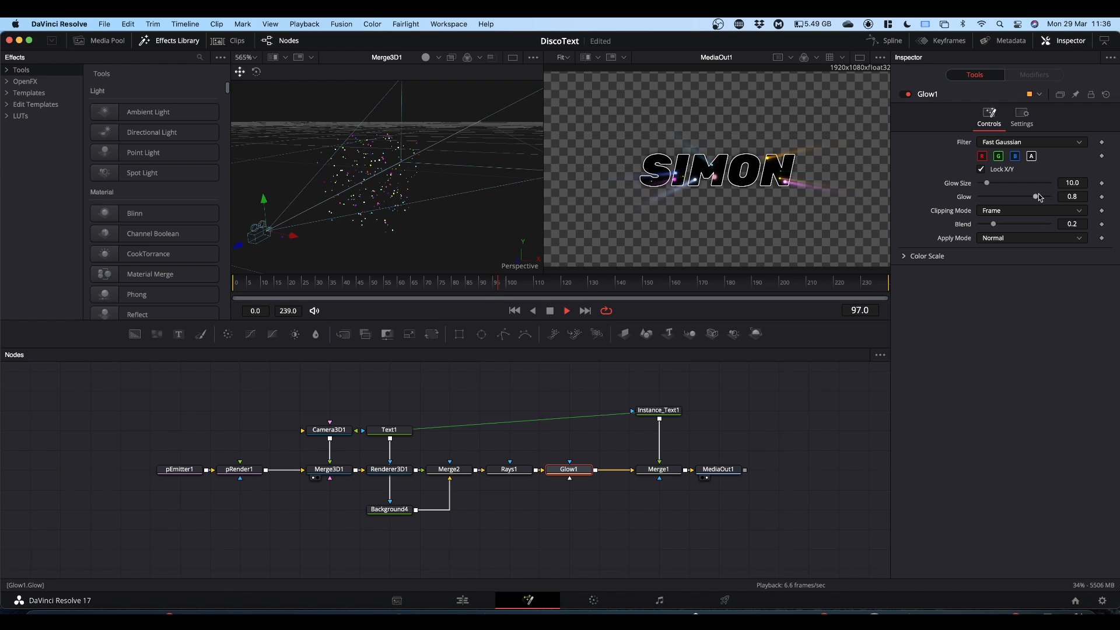
drag(1036, 199, 987, 185)
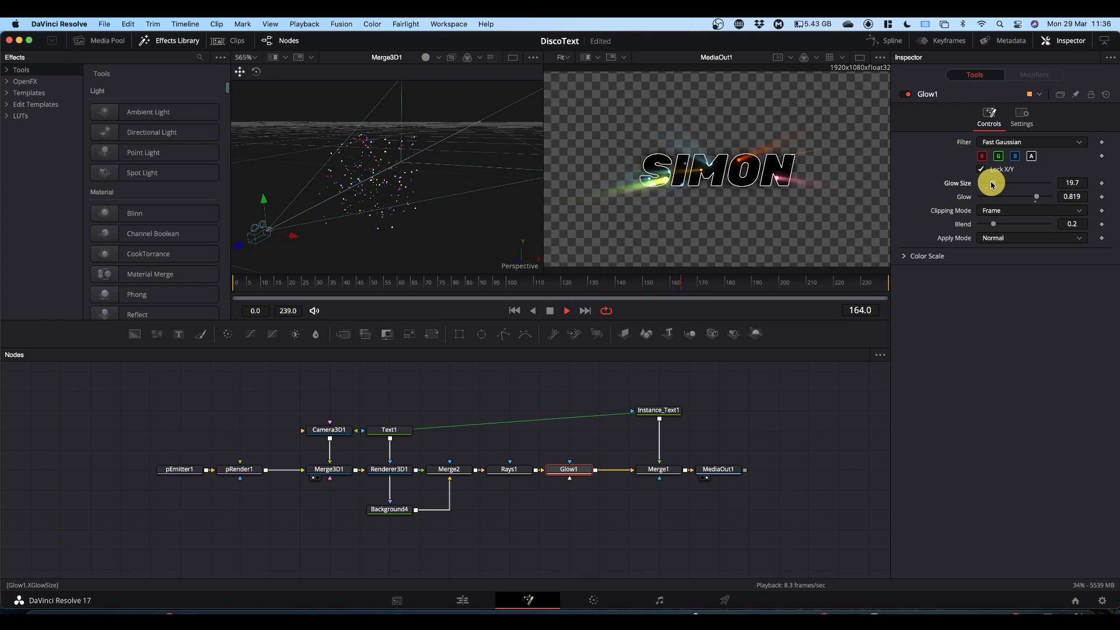
- Increase the Number value of pEmitter1 to 5.0
click(187, 471)
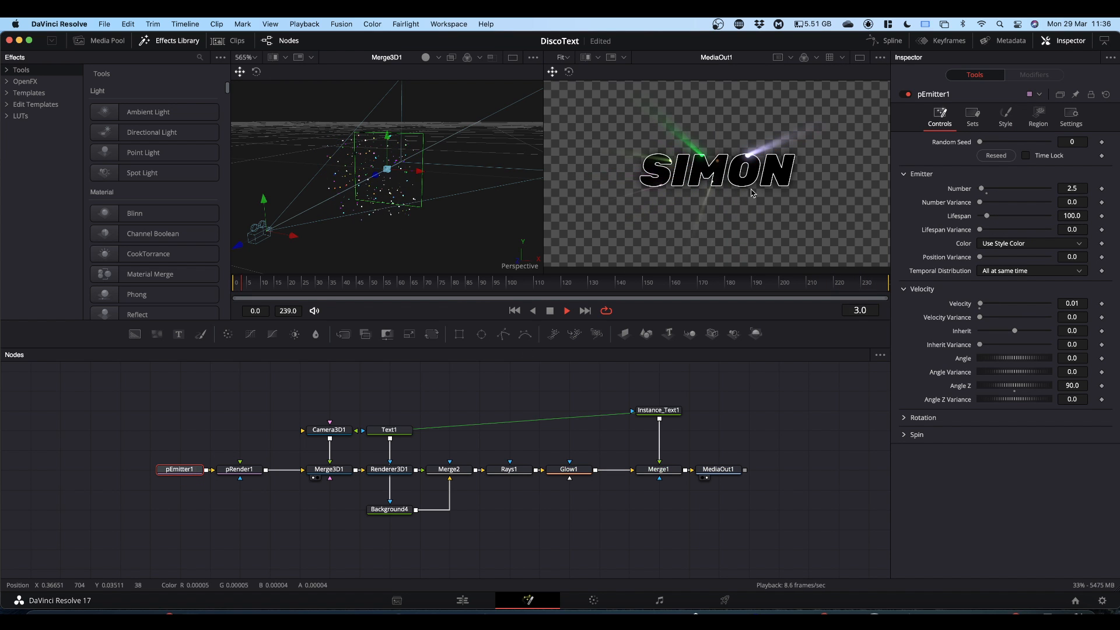
click(1072, 187)
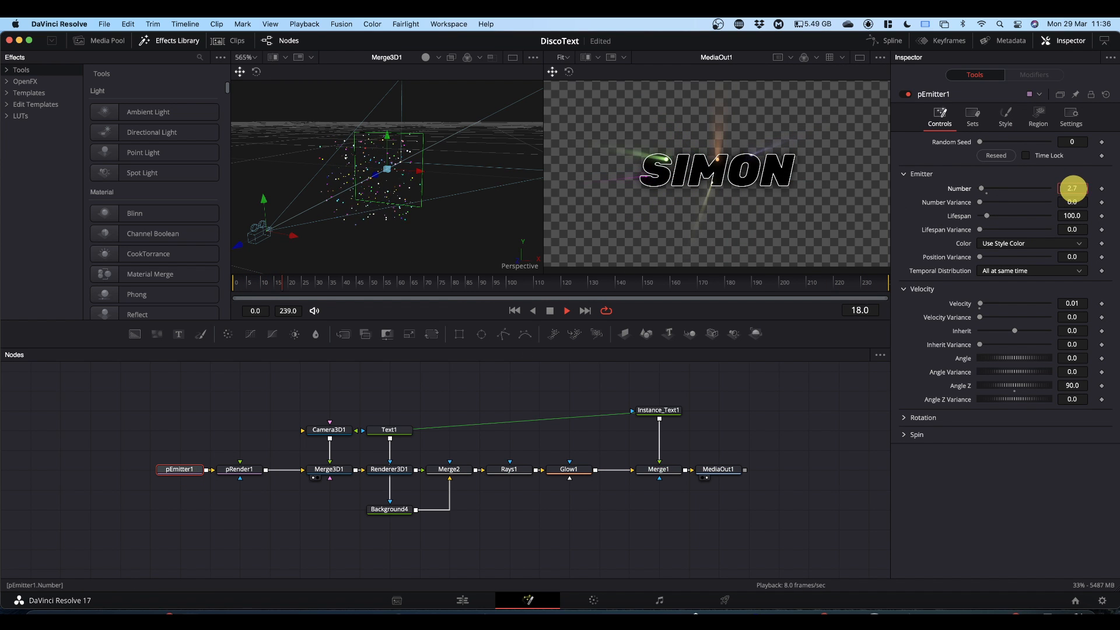
drag(1080, 188, 1085, 189)
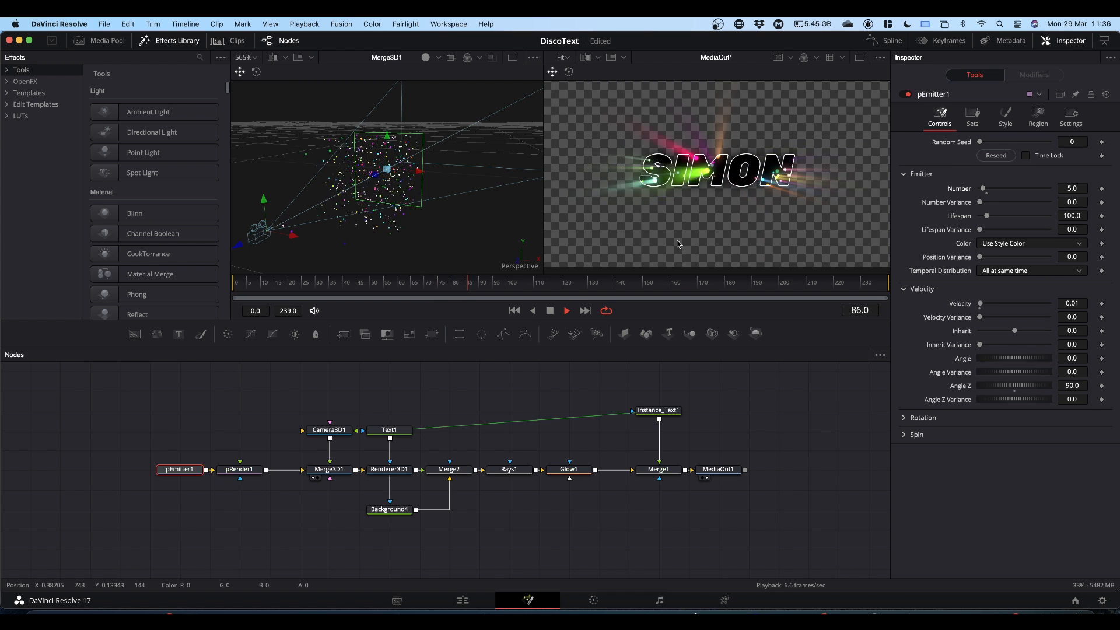
- Return to the Edit page and play the second Fusion Composition clip from its start to review the effect
click(462, 600)
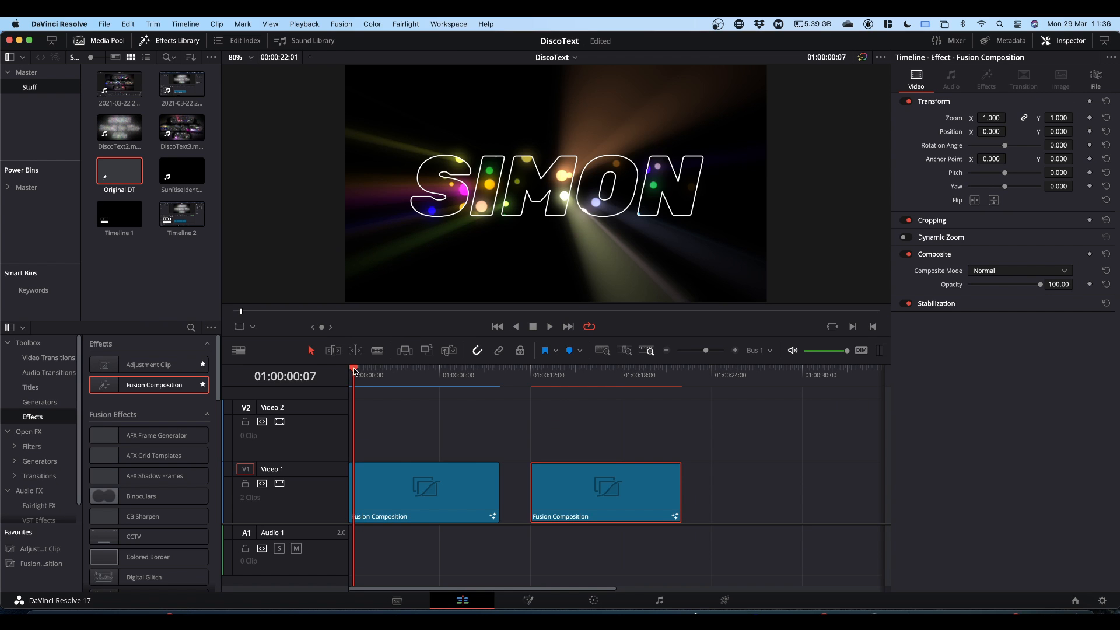
drag(354, 371, 530, 380)
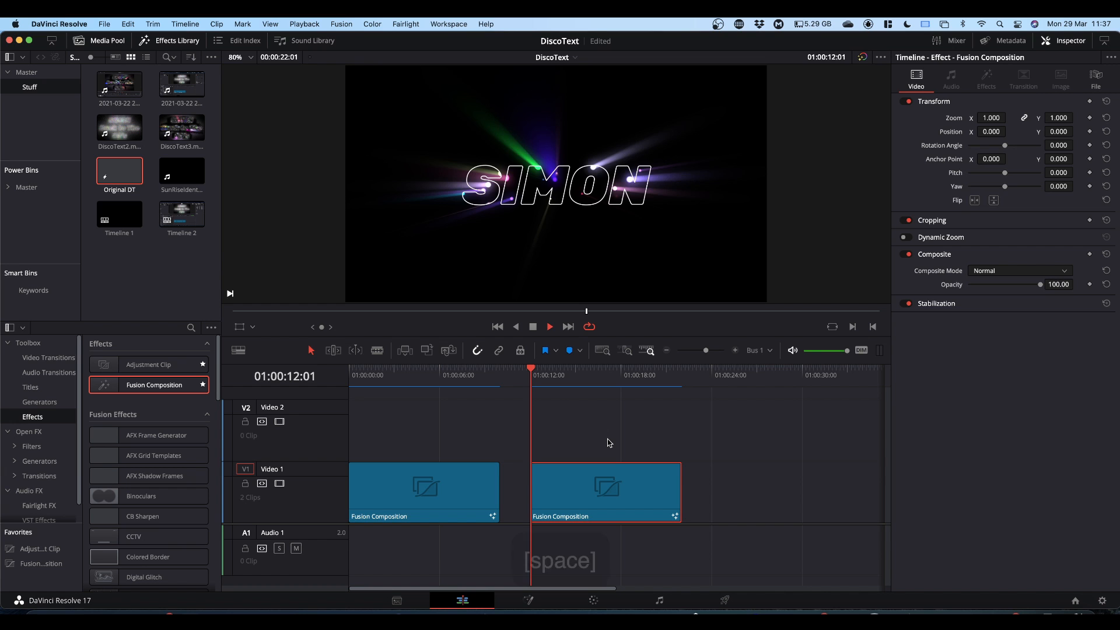
key(space)
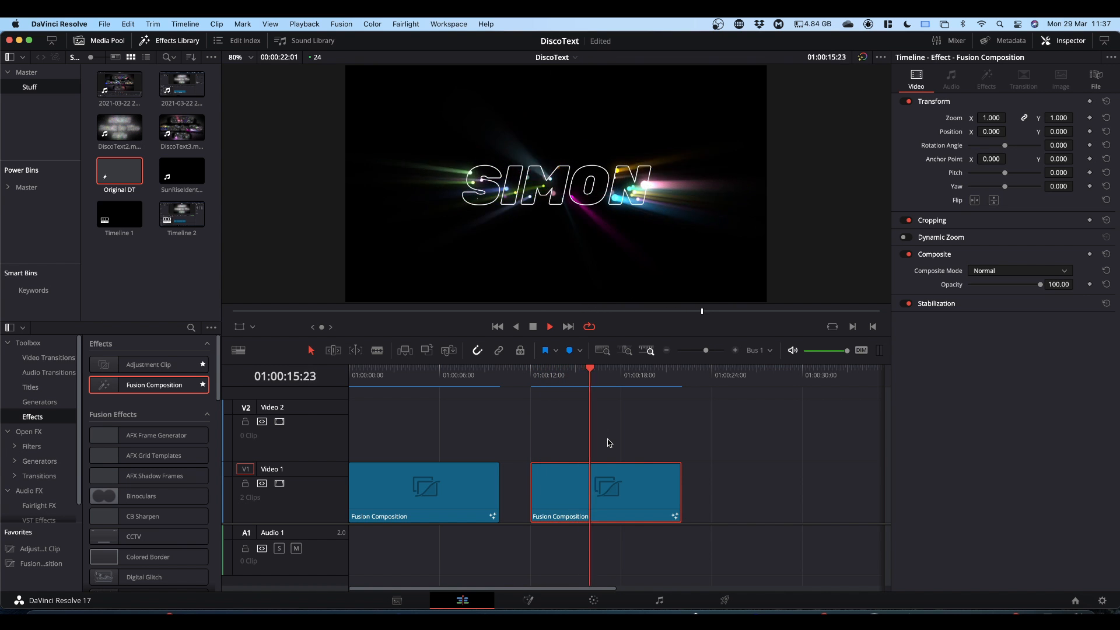
key(space)
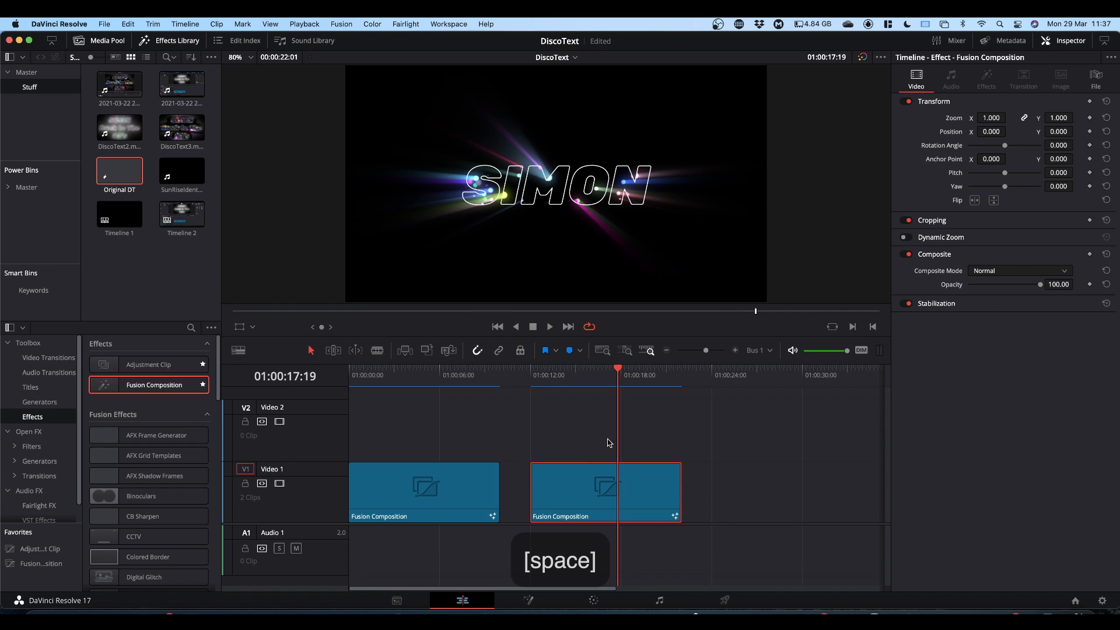
- Delete the first Fusion Composition clip, and move the remaining one to the start of the timeline for playback
click(461, 483)
key(BackSpace)
drag(579, 485, 367, 480)
drag(373, 374, 315, 372)
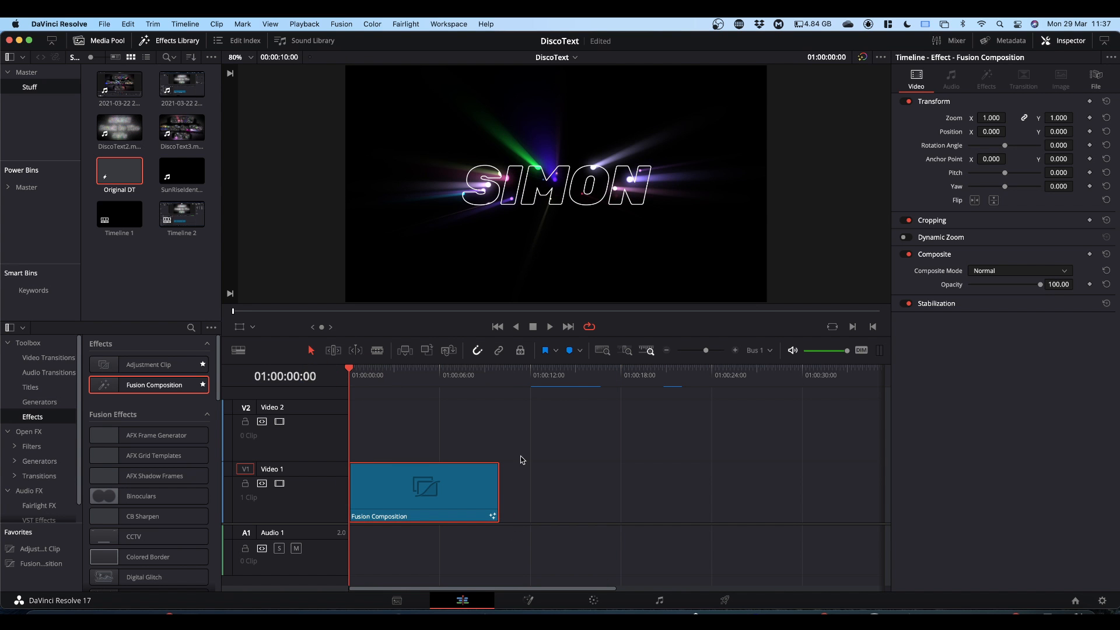
key(space)
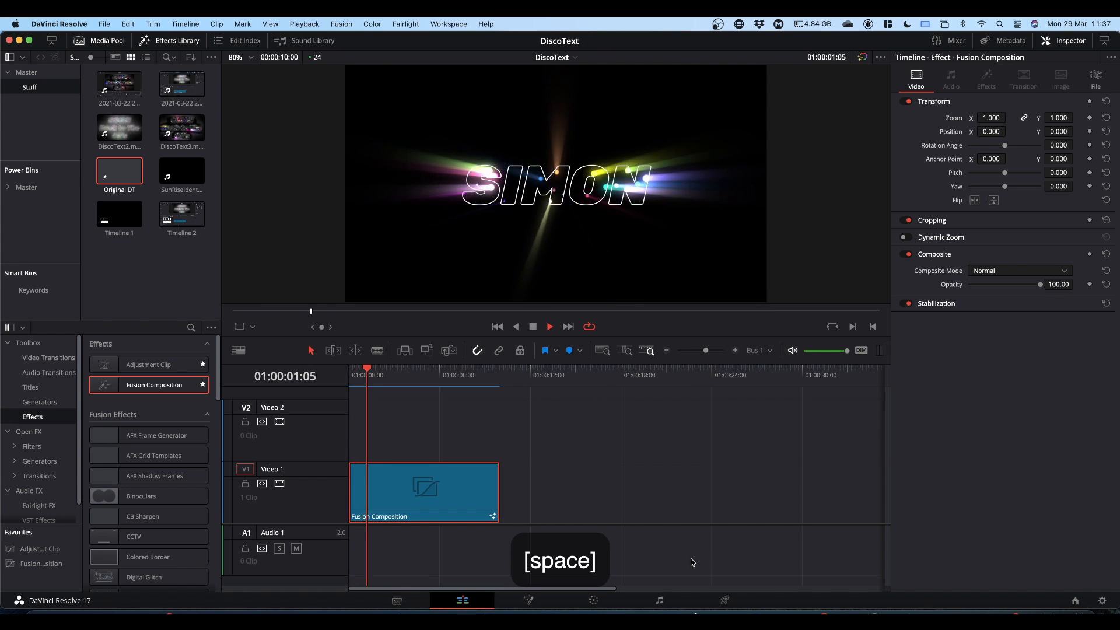